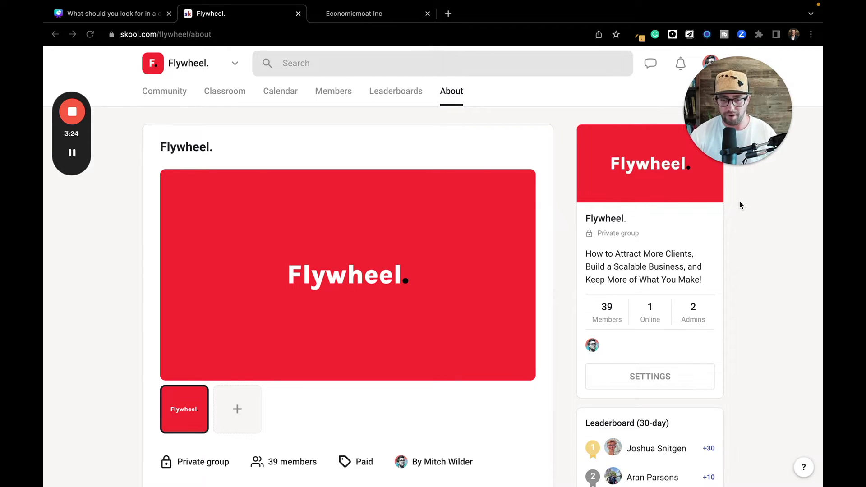
# Look over the Flywheel group's About page, including its description and membership details.
pyautogui.scroll(-3, 304, 409)
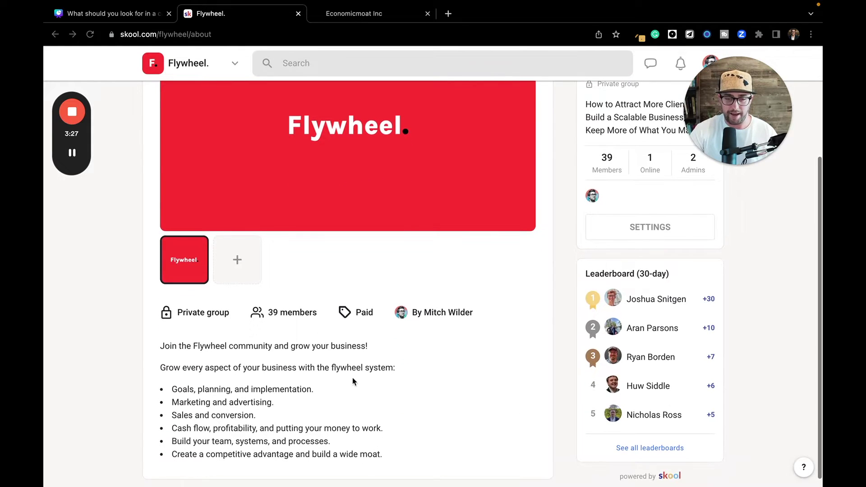
pyautogui.scroll(3, 422, 324)
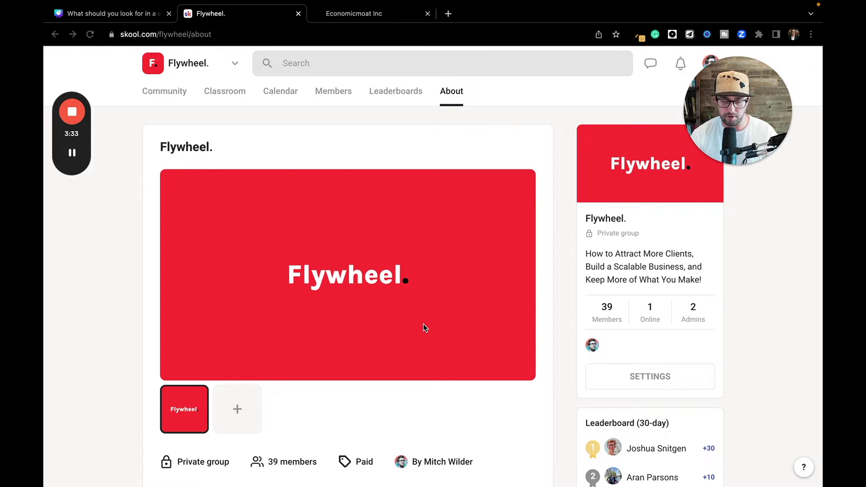
pyautogui.scroll(-1, 290, 218)
pyautogui.scroll(1, 247, 191)
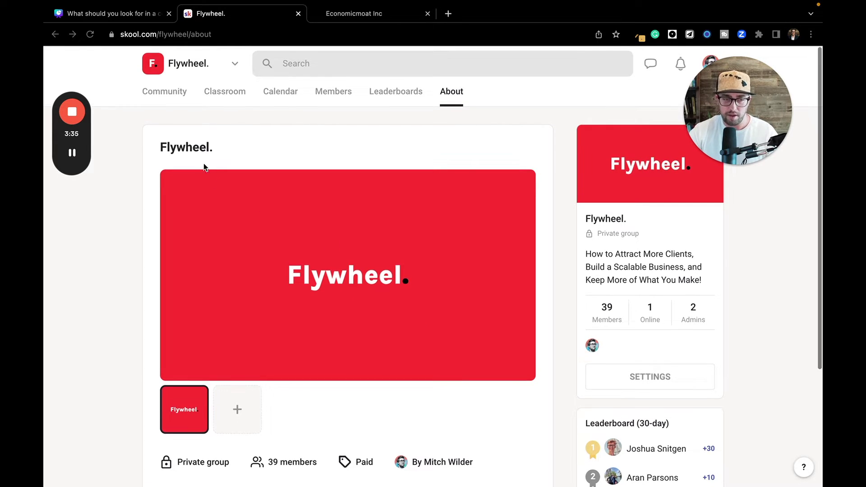
# Open the Flywheel community feed and look through its recent posts.
pyautogui.click(167, 92)
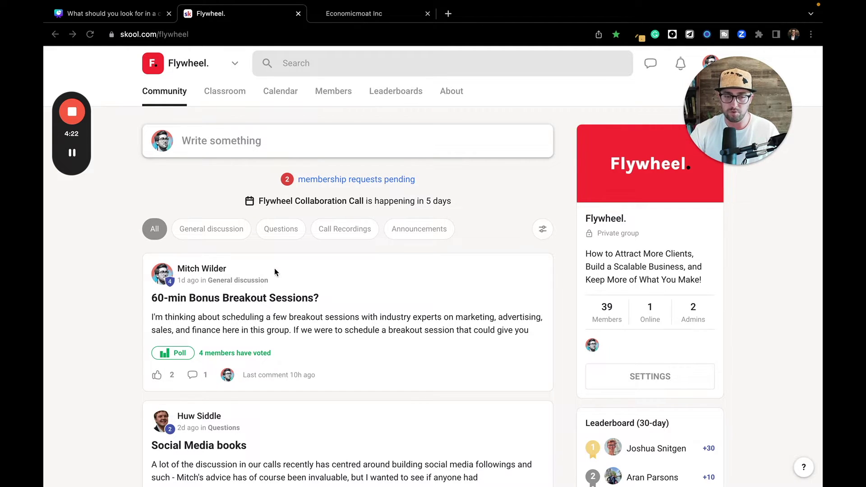
pyautogui.scroll(-2, 281, 289)
pyautogui.scroll(-5, 282, 289)
pyautogui.scroll(6, 281, 288)
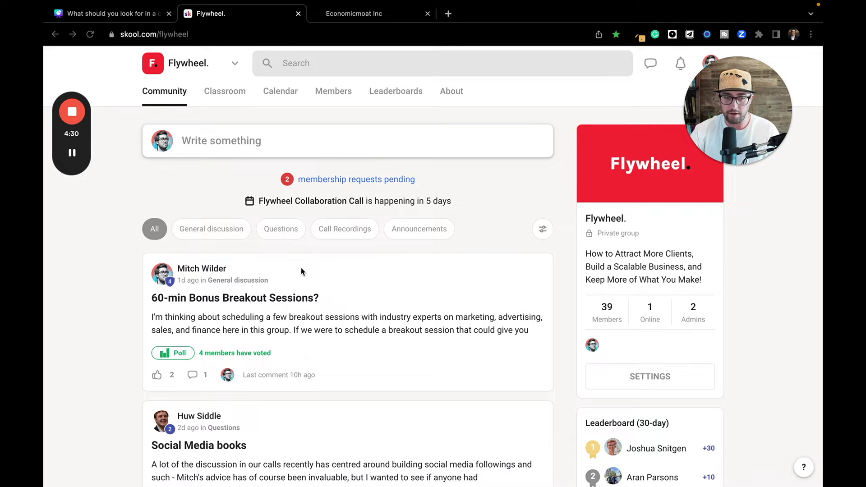
# Open the new post composer, view its category and email-to-all-members options, and close it without posting.
pyautogui.click(268, 141)
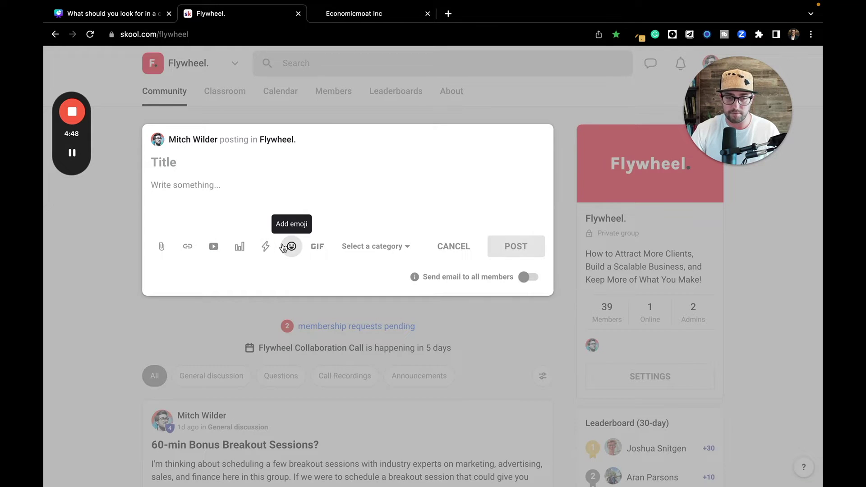
pyautogui.click(383, 247)
pyautogui.click(320, 285)
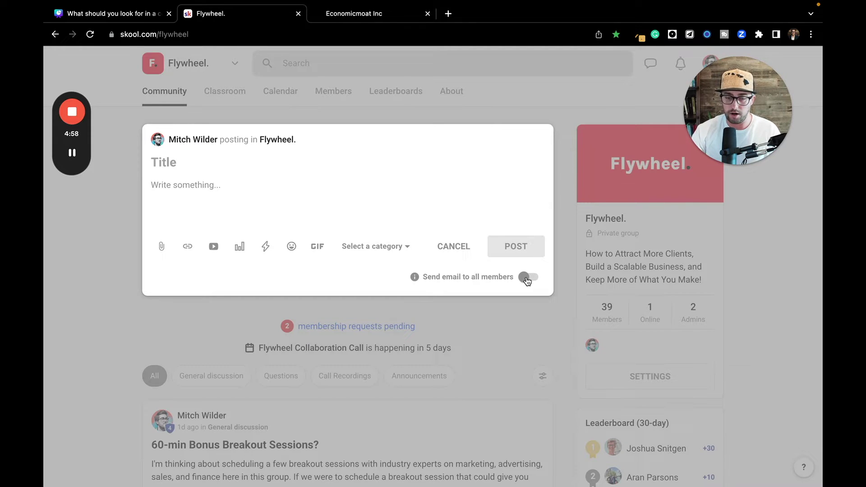
pyautogui.moveTo(412, 279)
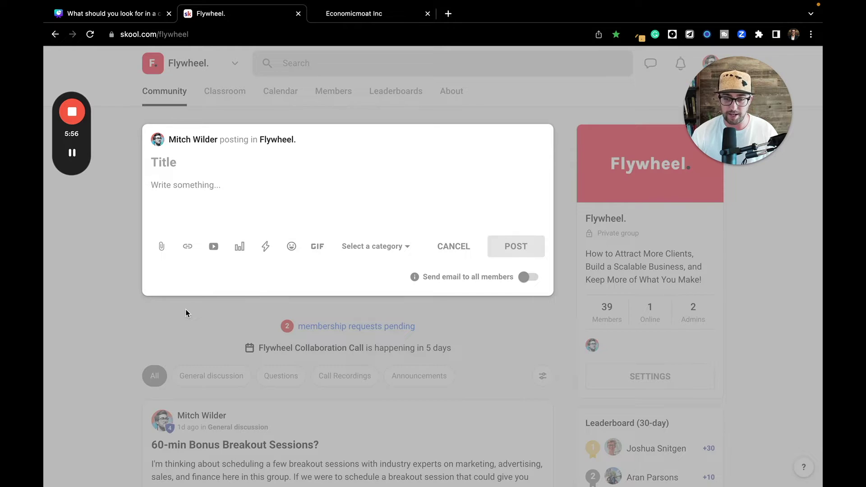
pyautogui.click(772, 262)
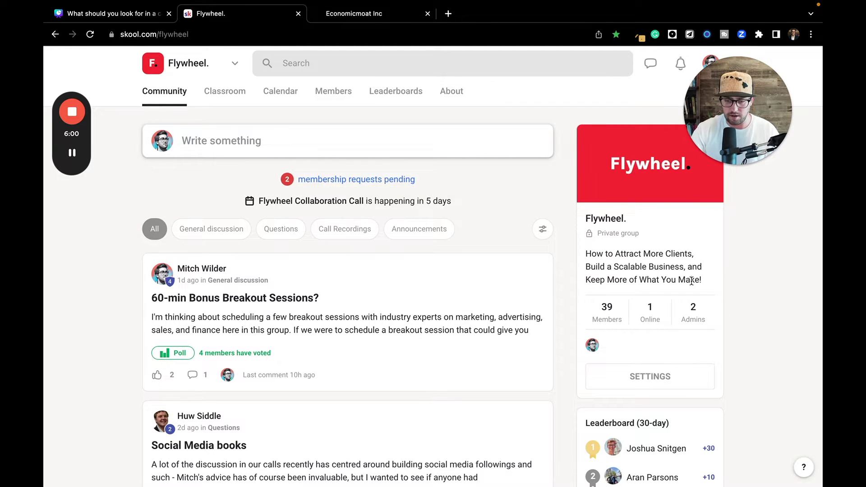
# Open the group settings, view the member growth and activity metrics, and close the settings.
pyautogui.click(674, 378)
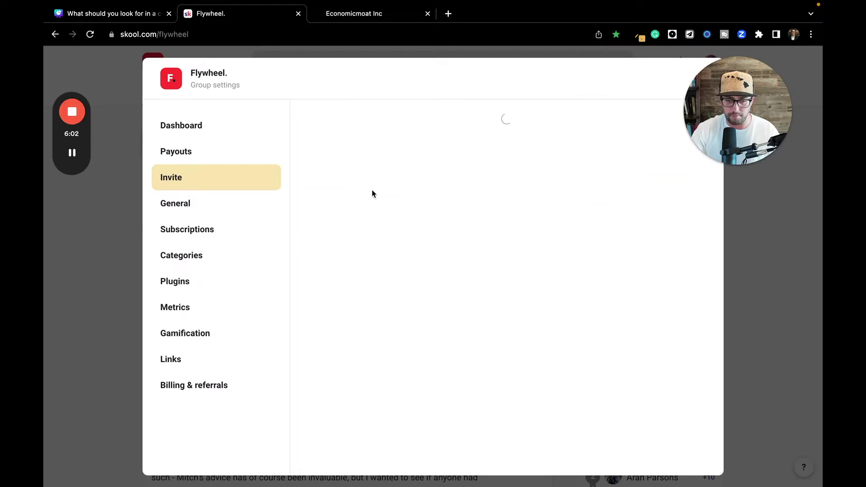
pyautogui.click(188, 305)
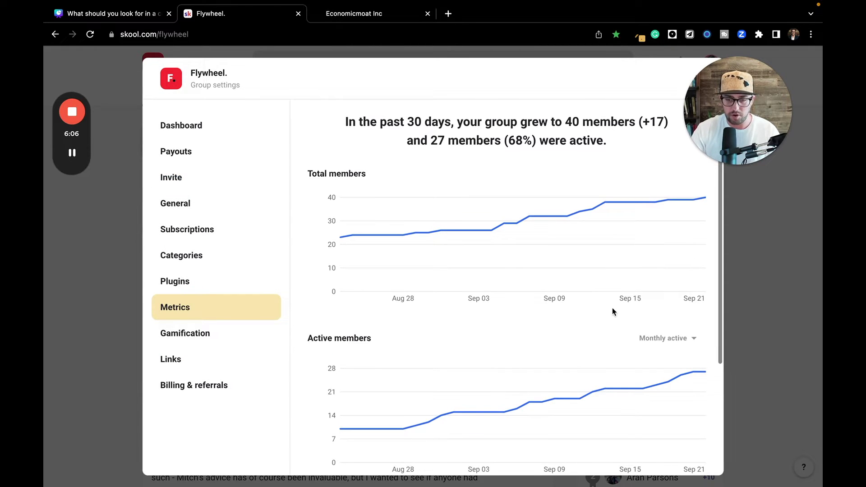
pyautogui.moveTo(702, 231)
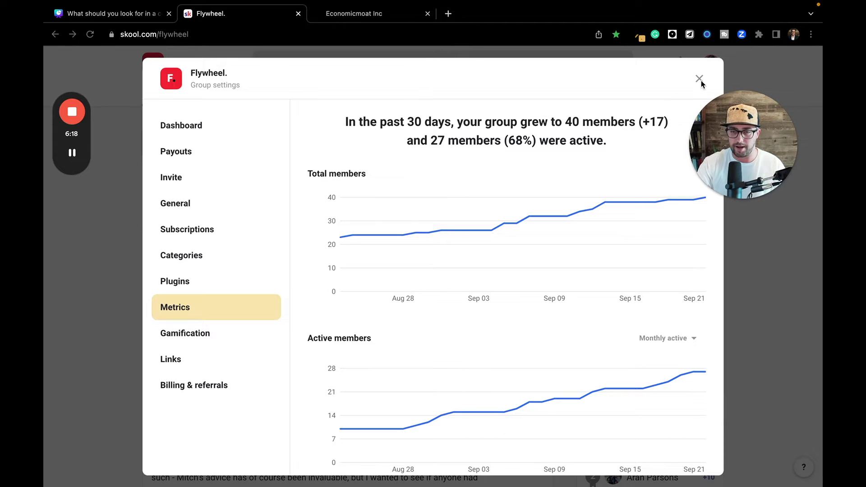
pyautogui.moveTo(757, 156)
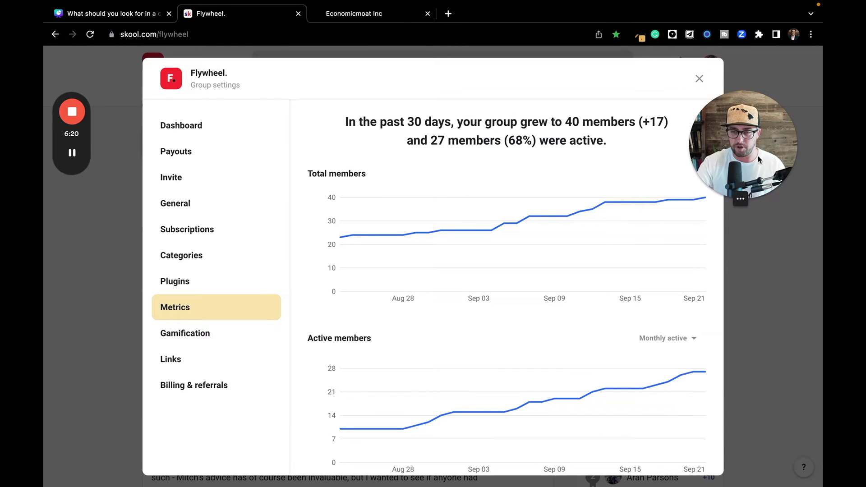
pyautogui.click(700, 79)
pyautogui.moveTo(740, 147); pyautogui.dragTo(740, 110)
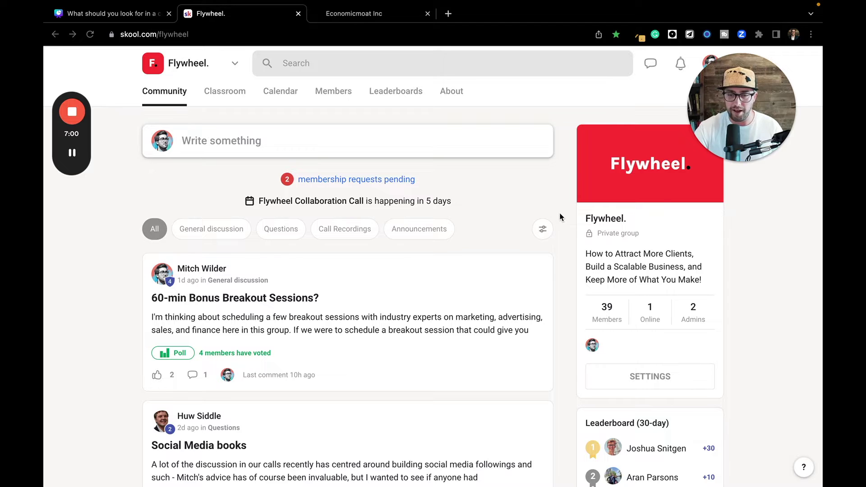
# Browse older discussions in the community feed and return to its beginning.
pyautogui.scroll(-10, 391, 363)
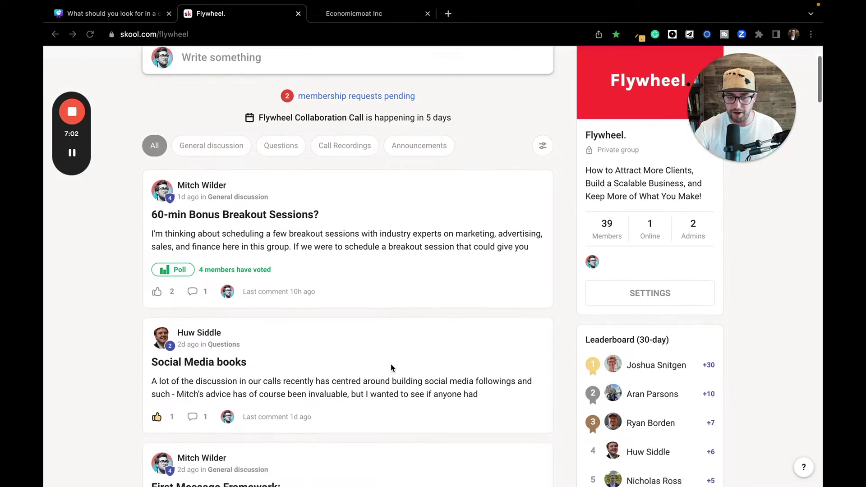
pyautogui.scroll(-8, 391, 367)
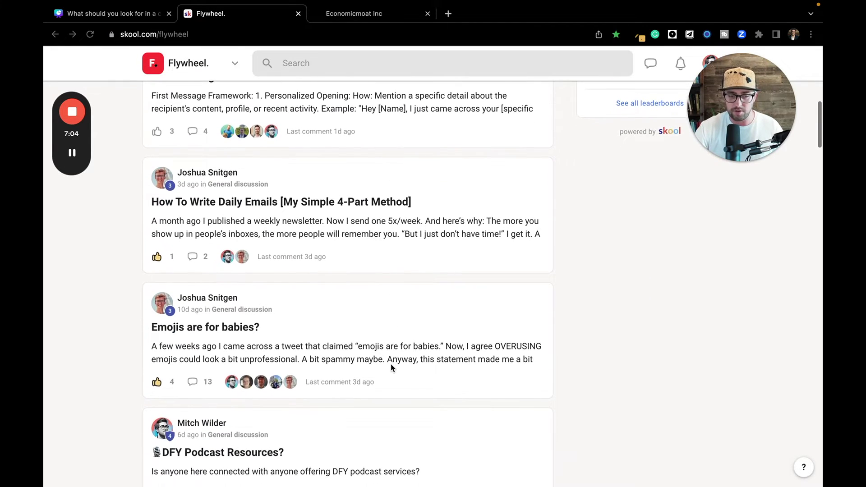
pyautogui.scroll(-3, 391, 364)
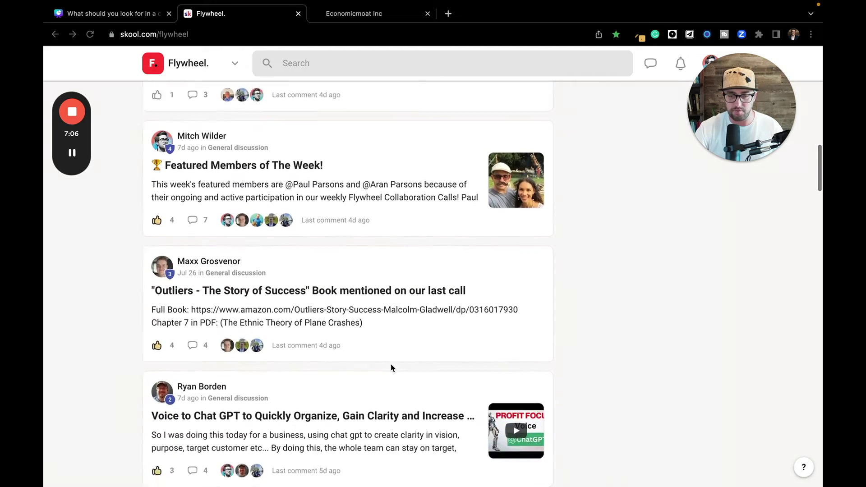
pyautogui.scroll(12, 390, 364)
pyautogui.scroll(7, 391, 364)
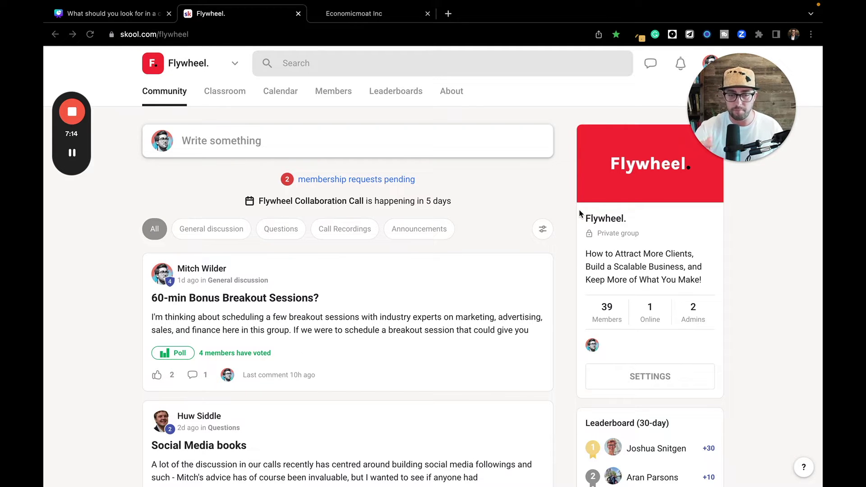
# Start a new course in the group's Classroom and name it "Check this out".
pyautogui.click(225, 93)
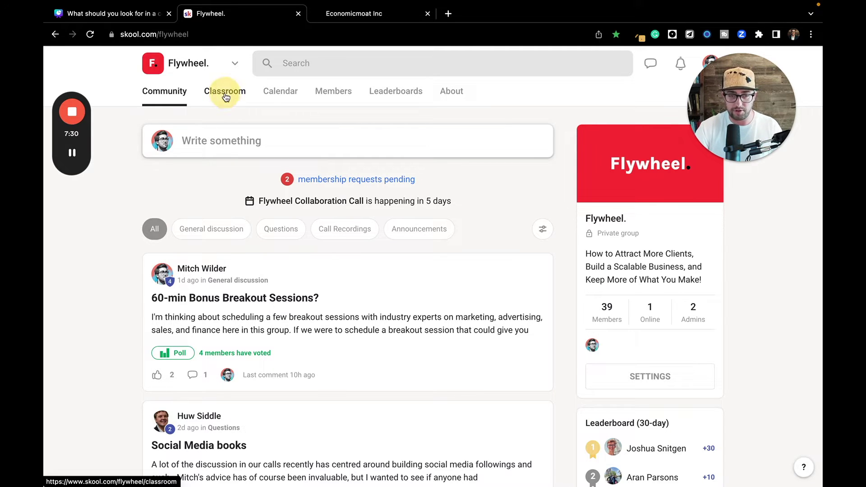
pyautogui.scroll(-5, 442, 232)
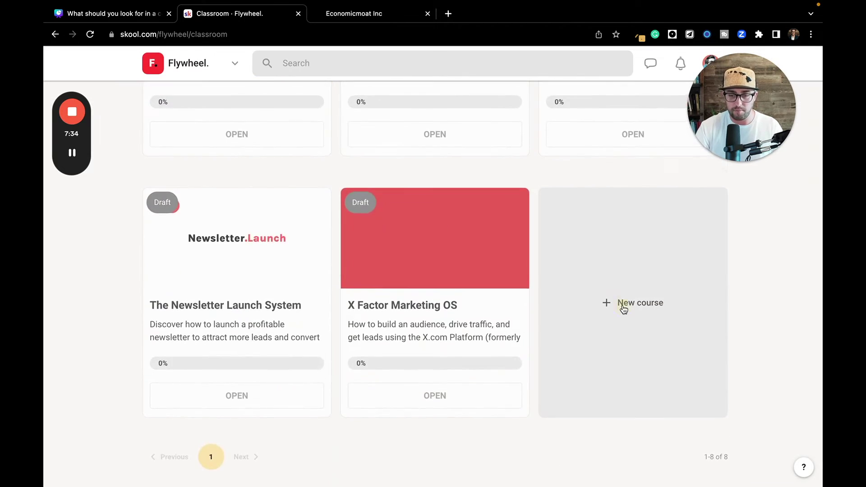
pyautogui.click(625, 301)
pyautogui.click(282, 137)
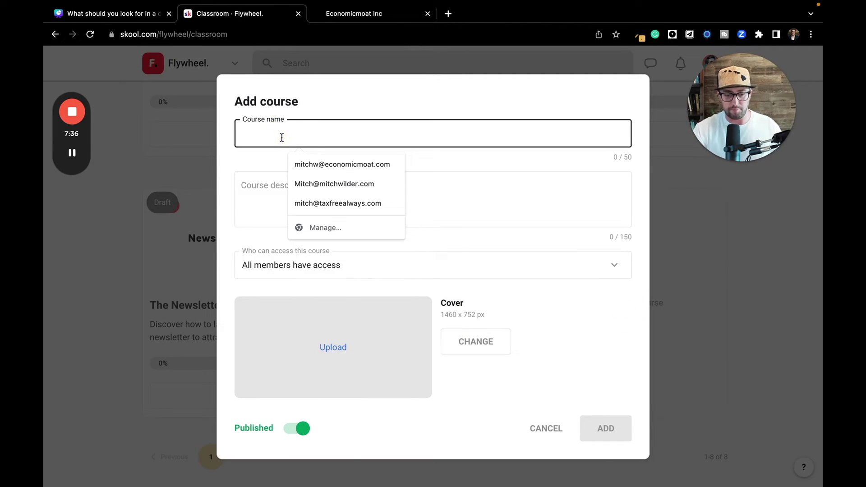
pyautogui.write('Check this out')
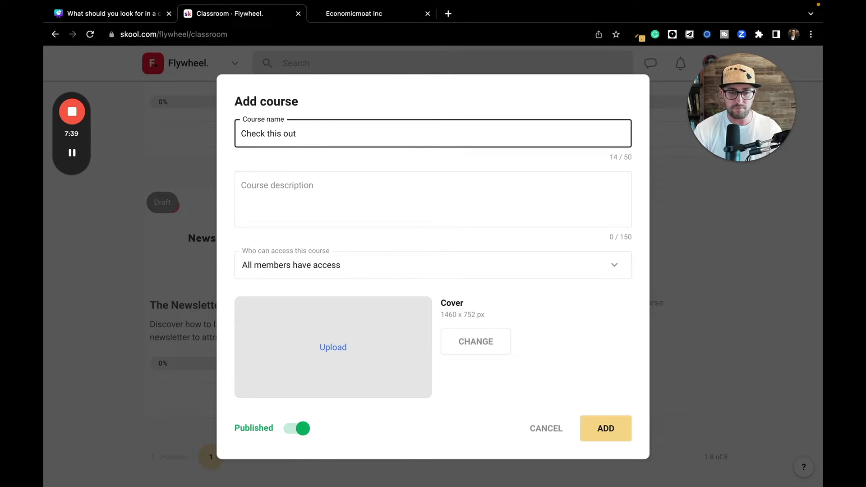
# Describe the course as "This is a new course." and add it as published with access for all members.
pyautogui.click(280, 184)
pyautogui.write('THis')
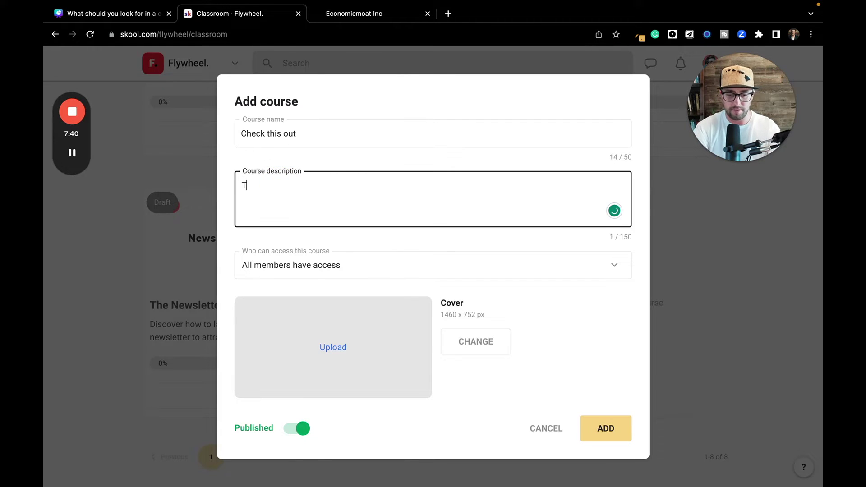
pyautogui.press('BackSpace')
pyautogui.press('BackSpace')
pyautogui.write('his is ')
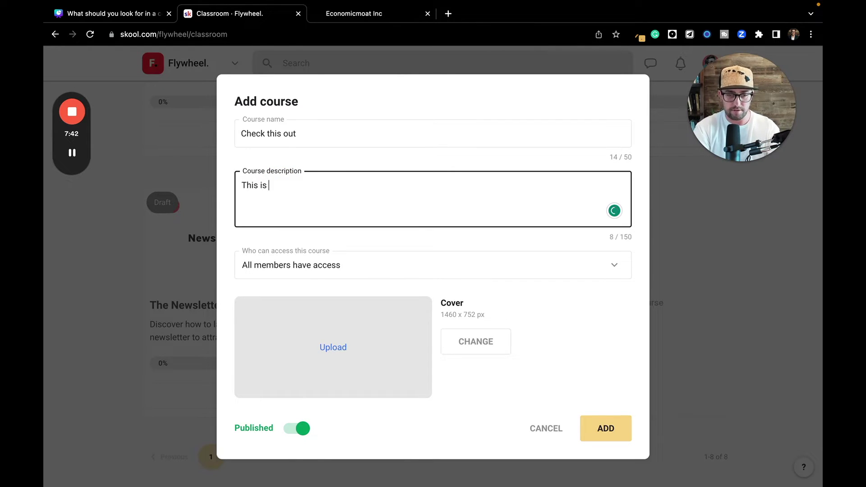
pyautogui.write('a new course.')
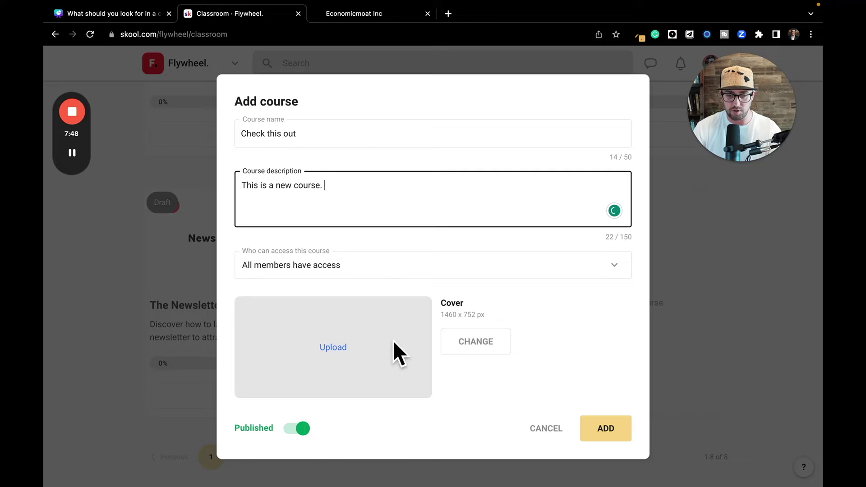
pyautogui.click(606, 431)
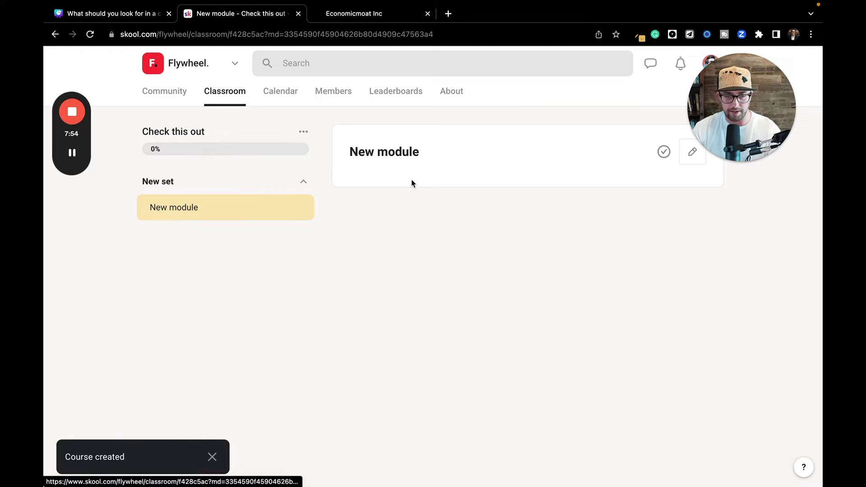
# Open the new module for editing and view its video link dialog, closing it without adding a video.
pyautogui.moveTo(749, 106); pyautogui.dragTo(764, 87)
pyautogui.click(691, 150)
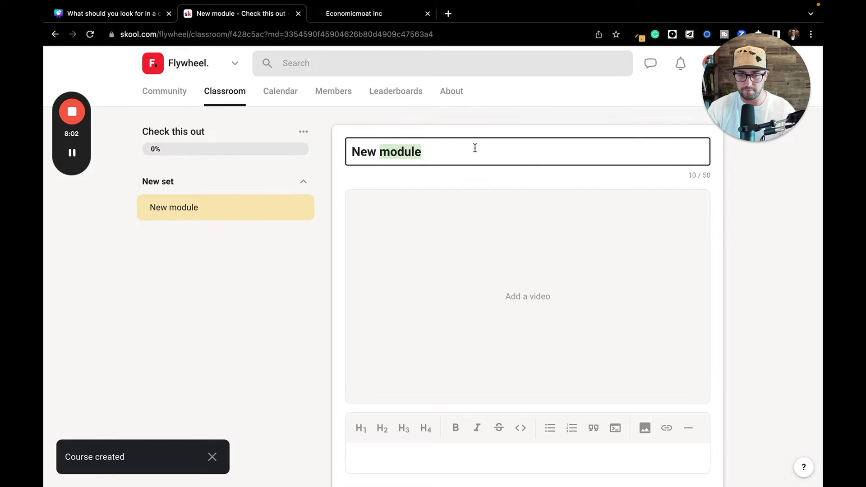
pyautogui.scroll(-3, 435, 257)
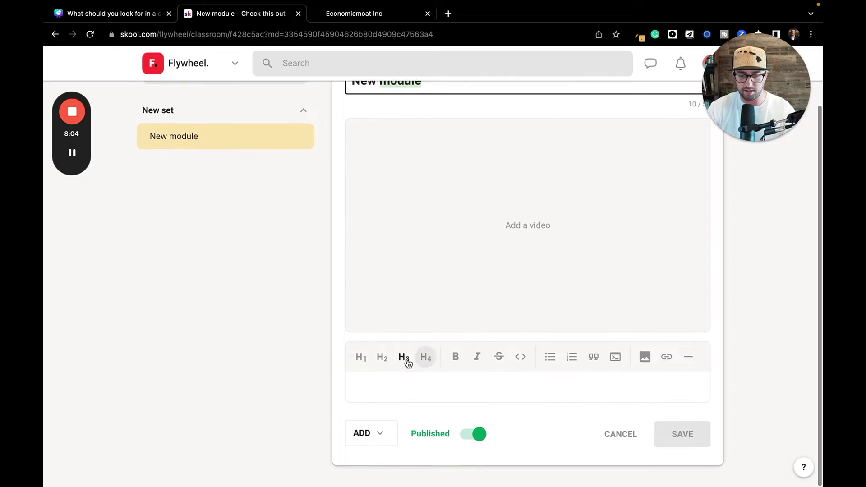
pyautogui.click(479, 224)
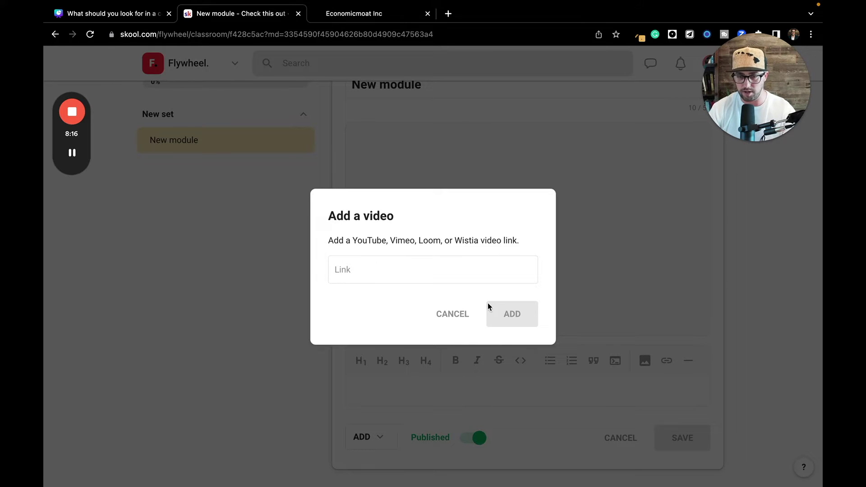
pyautogui.click(466, 318)
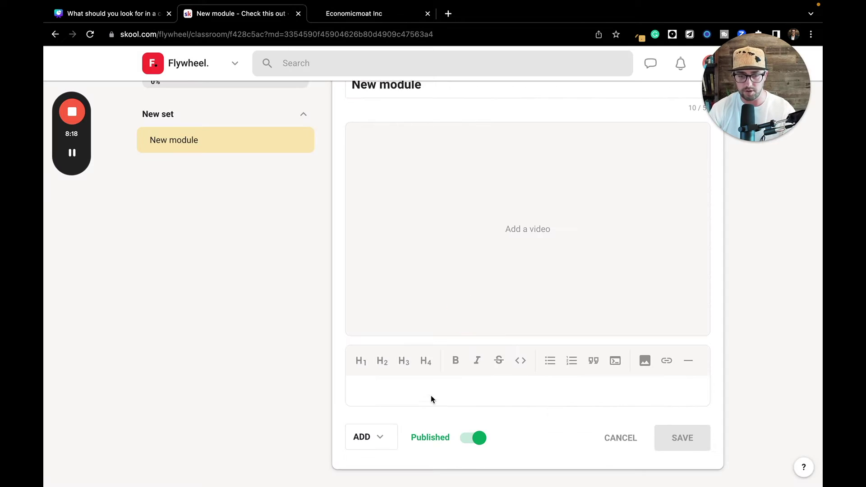
# View the resource link, resource file and transcript options for the module, and leave the editor without saving.
pyautogui.click(379, 434)
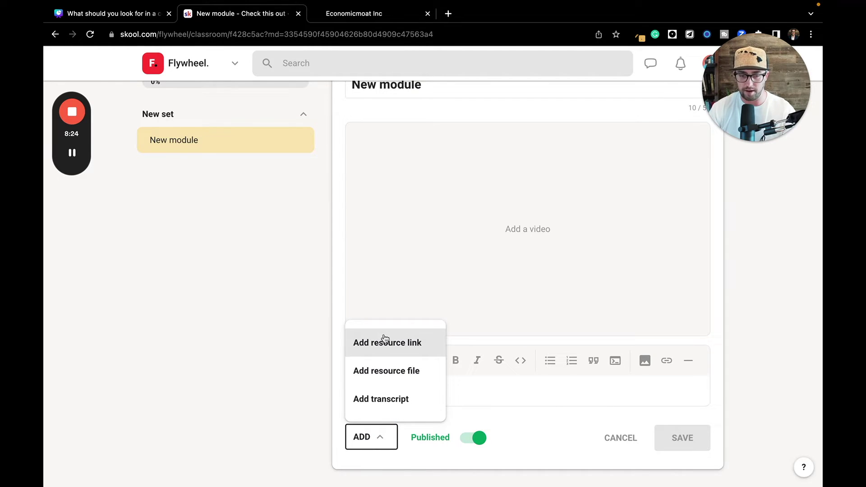
pyautogui.click(761, 333)
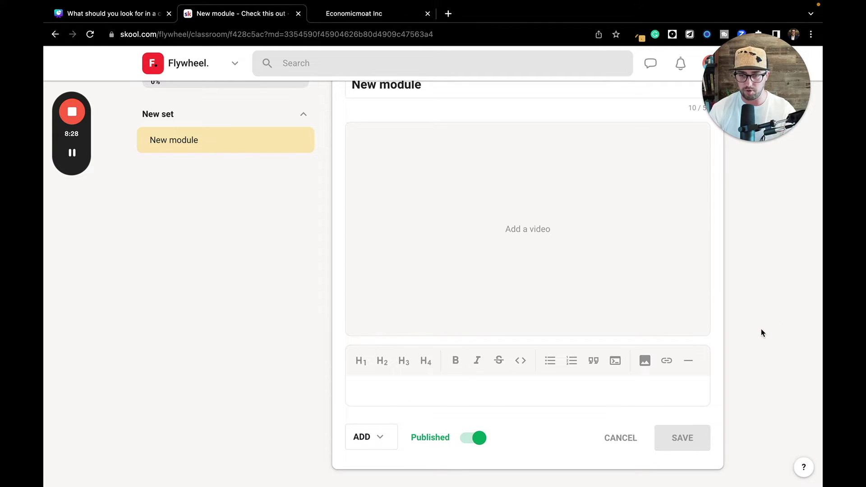
pyautogui.click(621, 439)
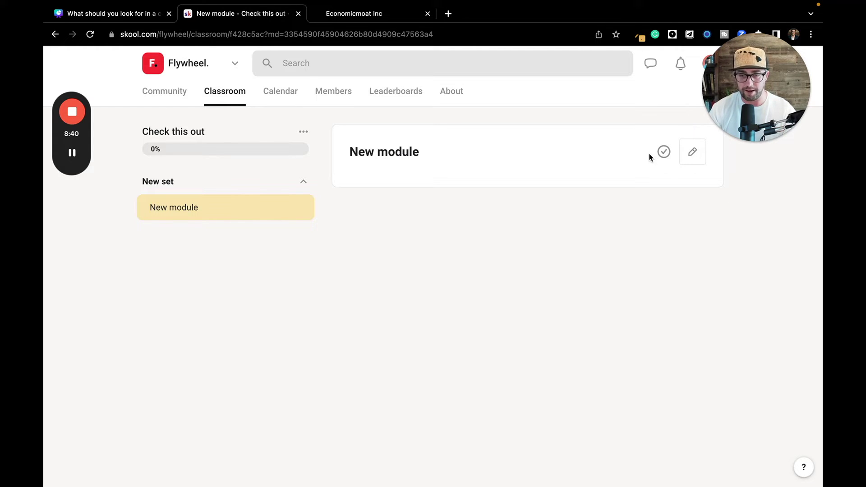
# Mark the new module of the "Check this out" course as complete.
pyautogui.click(670, 154)
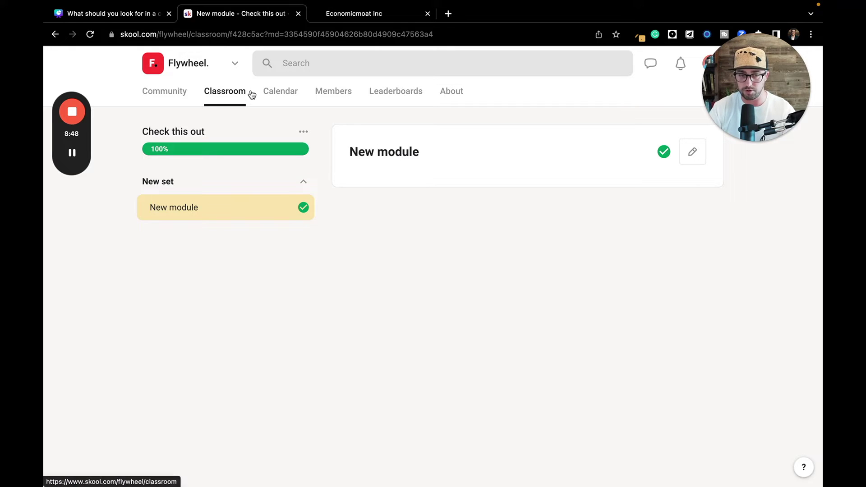
# Open the Flywheel group's calendar.
pyautogui.click(289, 94)
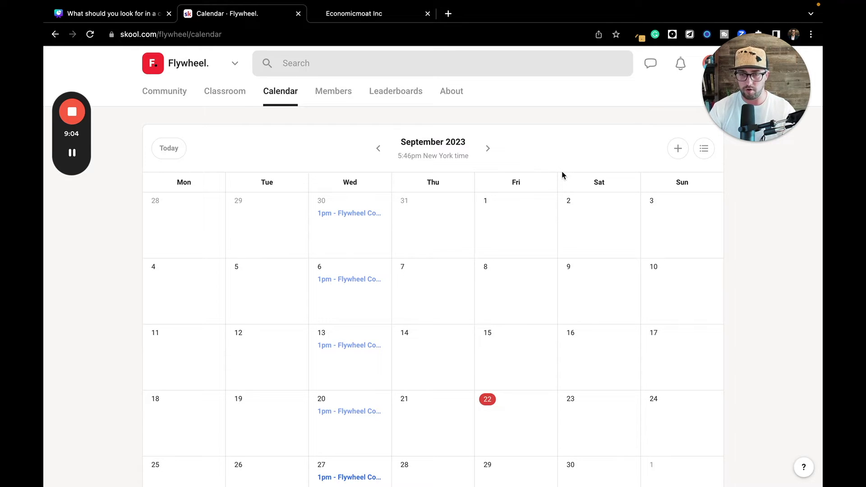
# Show the group calendar as a list and look through the October 2023 events.
pyautogui.click(704, 151)
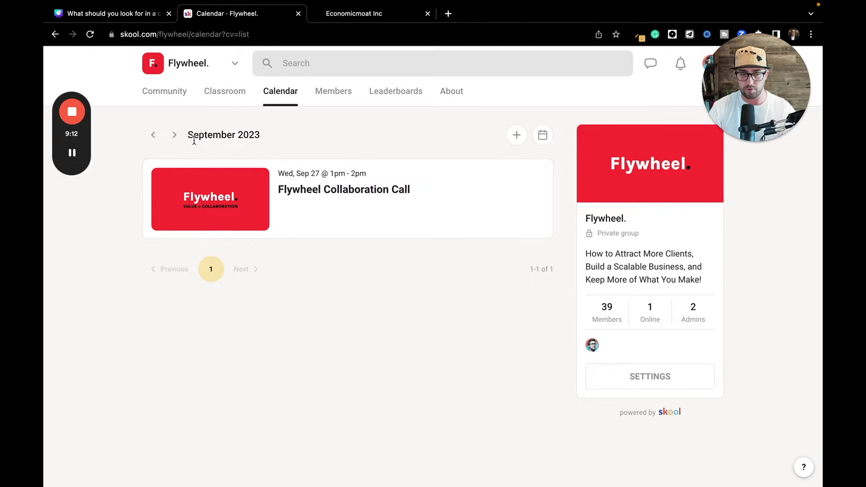
pyautogui.click(175, 135)
pyautogui.scroll(-3, 426, 293)
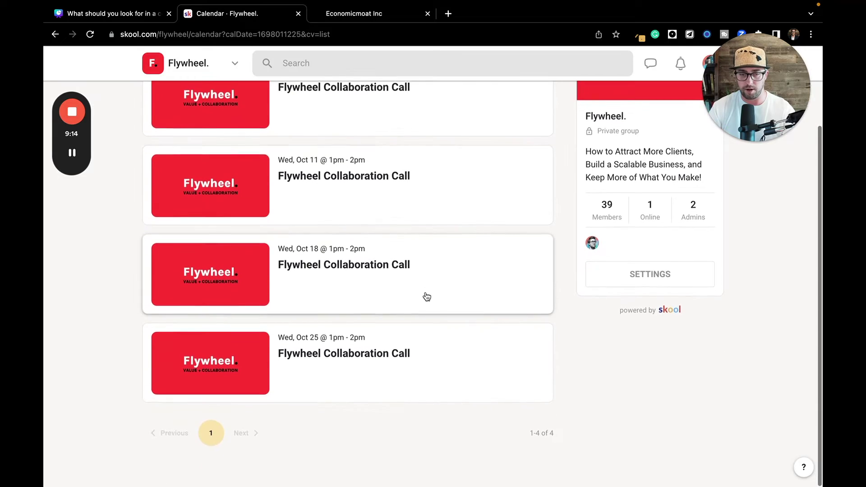
pyautogui.scroll(3, 425, 293)
pyautogui.scroll(-1, 427, 296)
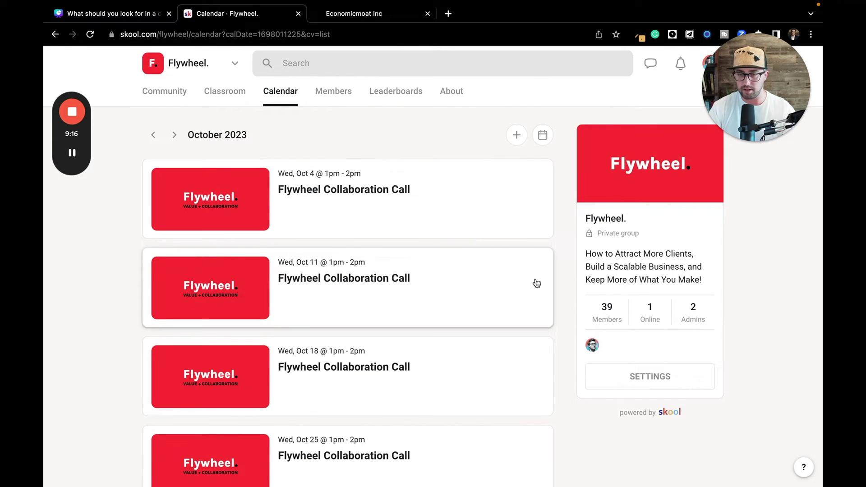
# View the October 4th Flywheel Collaboration Call's details and its options for adding it to an external calendar, and close the event.
pyautogui.click(484, 187)
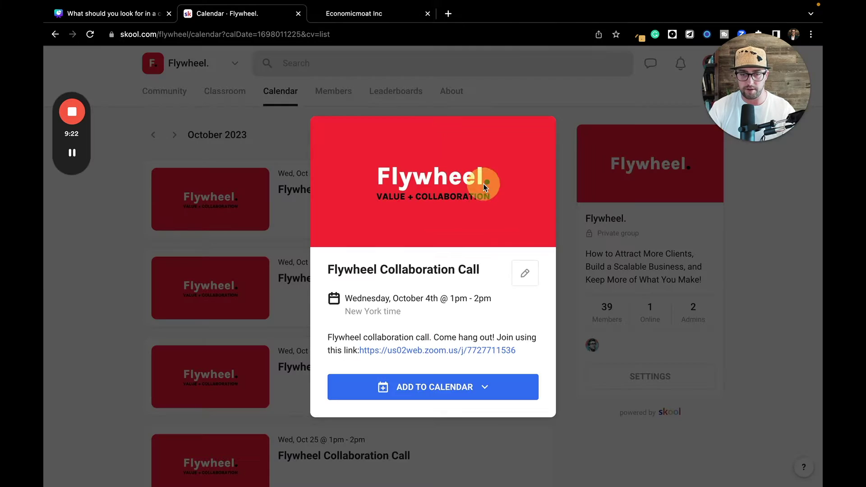
pyautogui.click(444, 387)
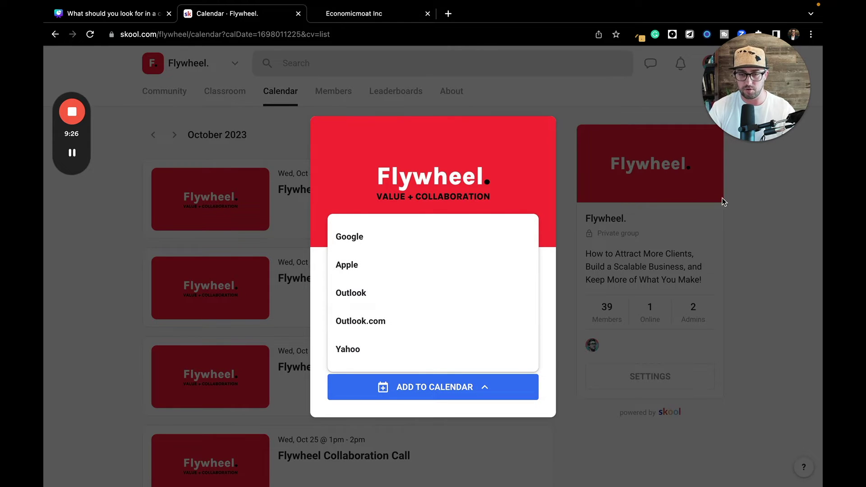
pyautogui.click(735, 197)
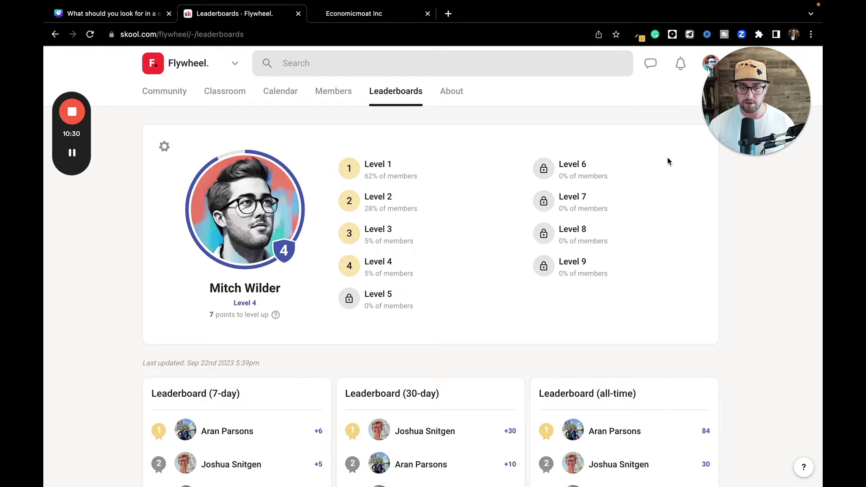
# Examine the member levels and the 7-day, 30-day and all-time leaderboards, and return to the community feed.
pyautogui.scroll(-4, 411, 258)
pyautogui.scroll(-1, 411, 258)
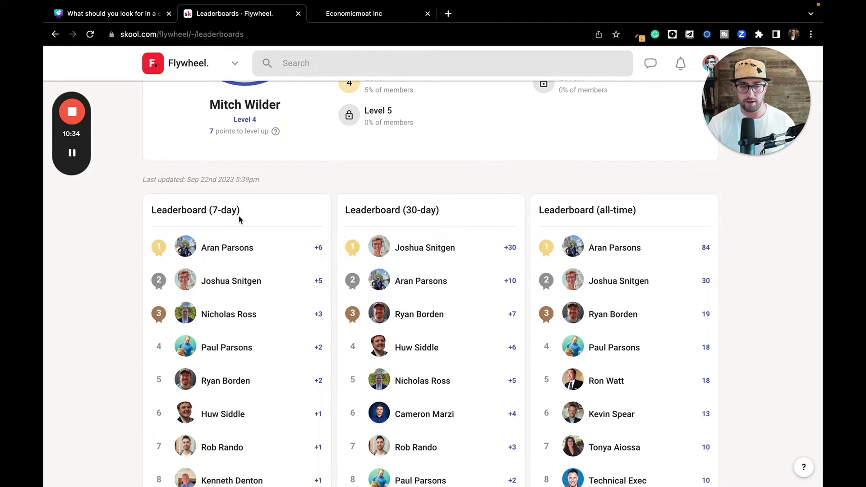
pyautogui.scroll(1, 239, 221)
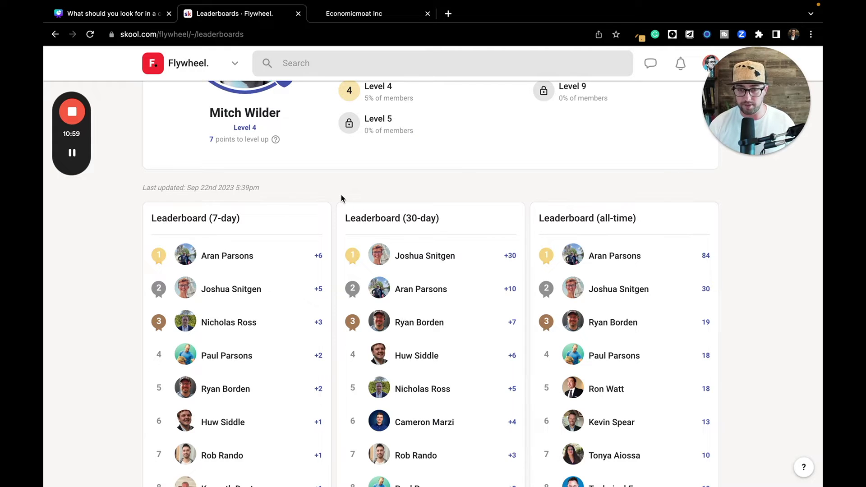
pyautogui.scroll(3, 341, 198)
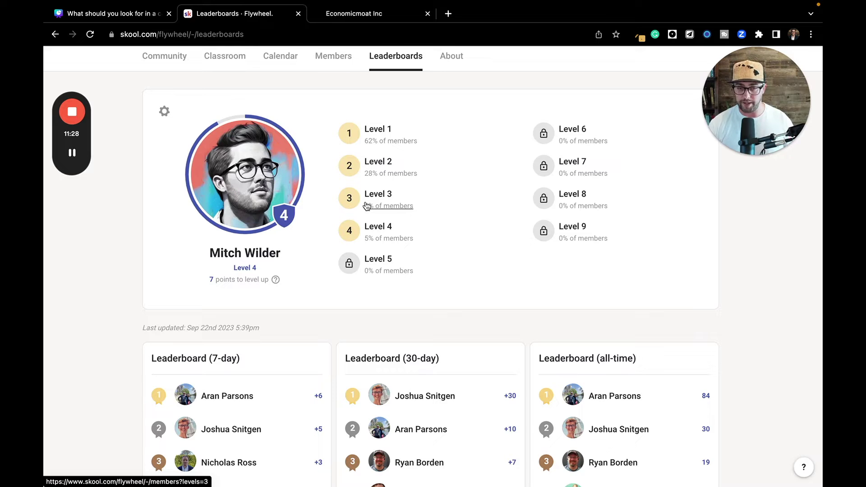
pyautogui.scroll(2, 506, 231)
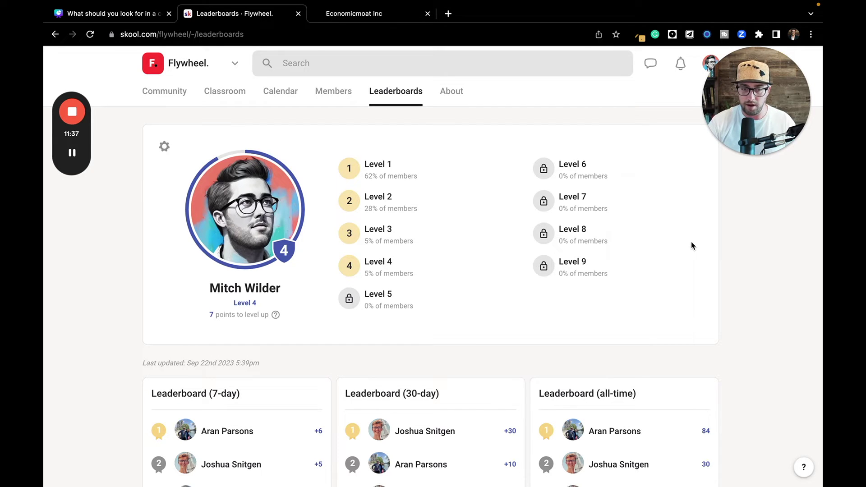
pyautogui.click(157, 90)
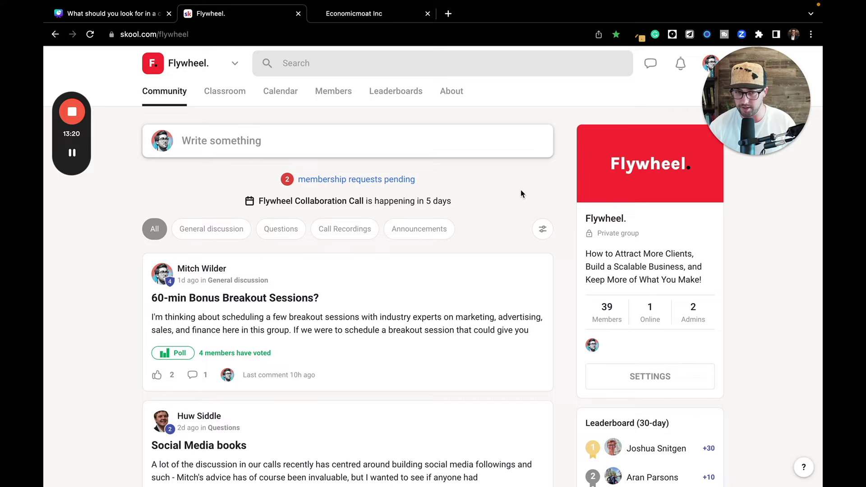
# Switch to HighLevel's Memberships area, expand the navigation sidebar and open the community groups.
pyautogui.click(386, 21)
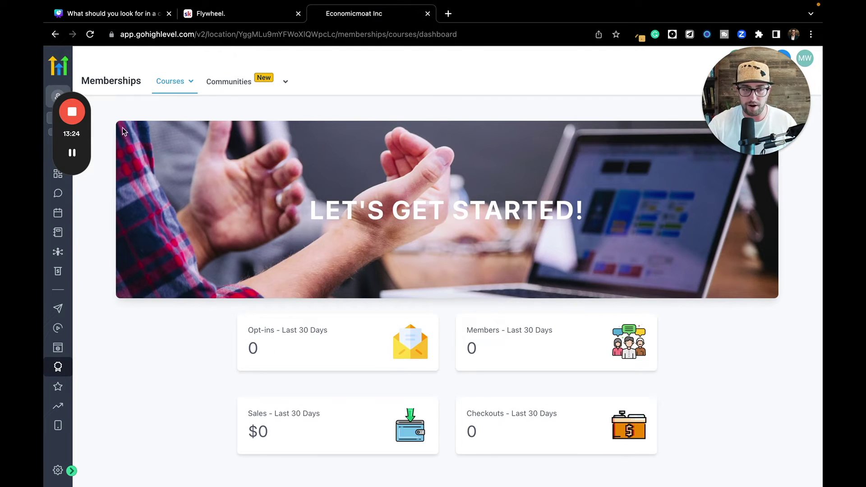
pyautogui.moveTo(86, 145); pyautogui.dragTo(798, 205)
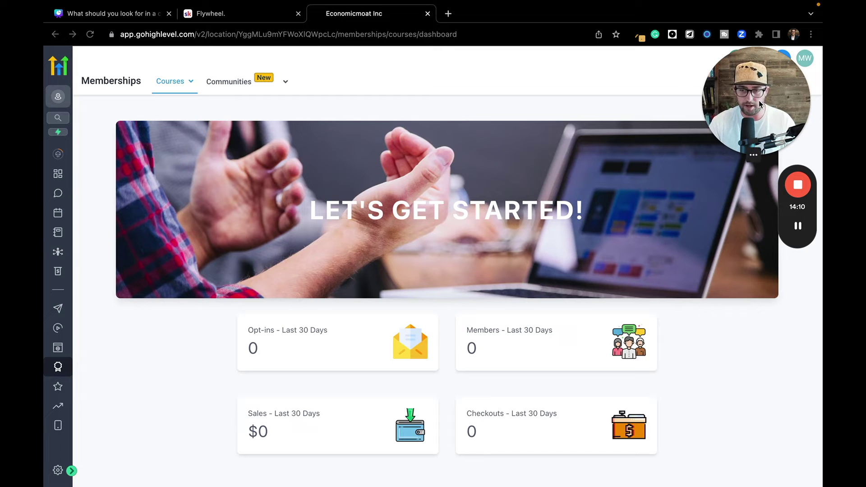
pyautogui.moveTo(759, 99); pyautogui.dragTo(773, 131)
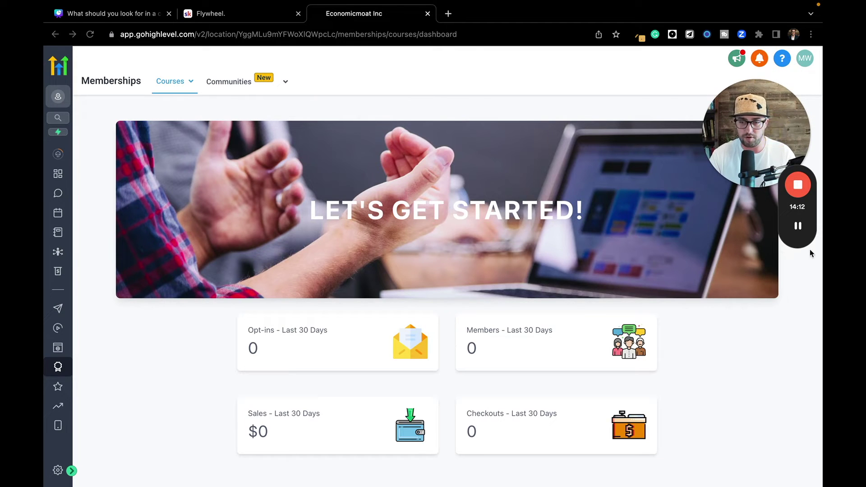
pyautogui.moveTo(810, 237); pyautogui.dragTo(810, 308)
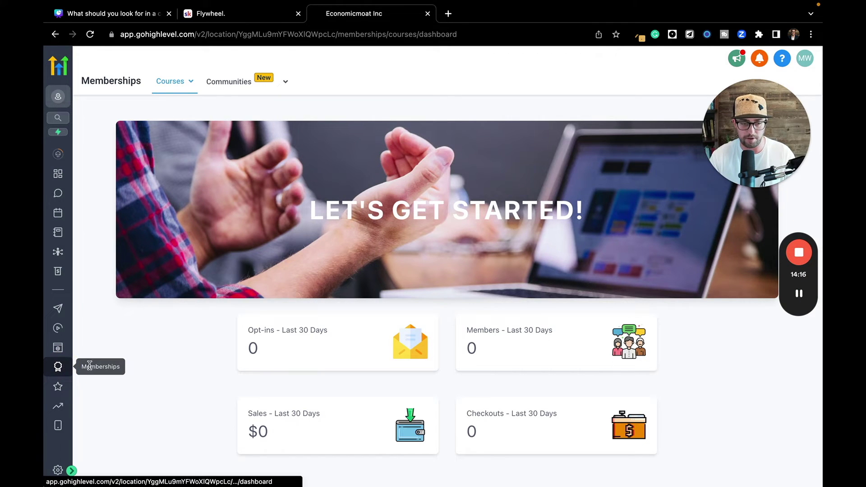
pyautogui.click(71, 470)
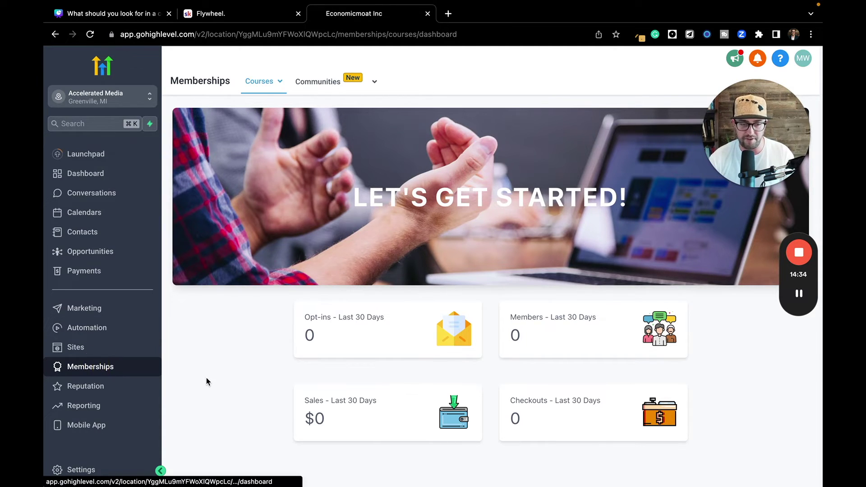
pyautogui.moveTo(363, 82)
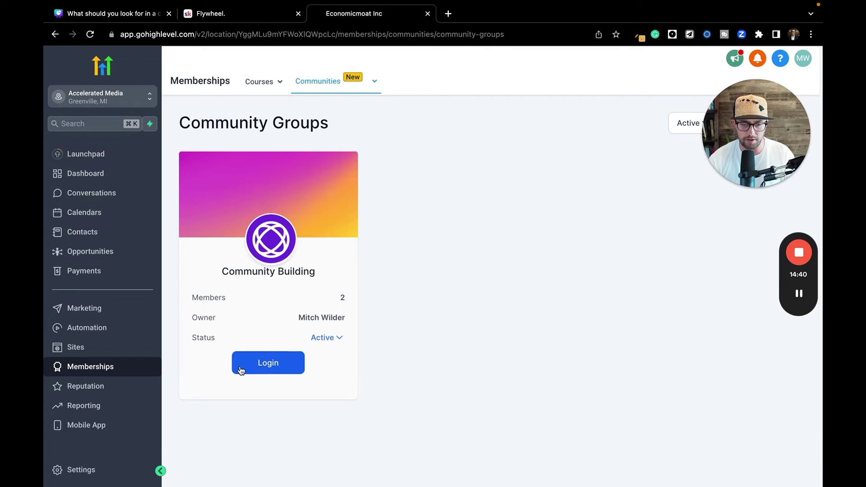
pyautogui.moveTo(755, 156); pyautogui.dragTo(762, 227)
pyautogui.moveTo(802, 293)
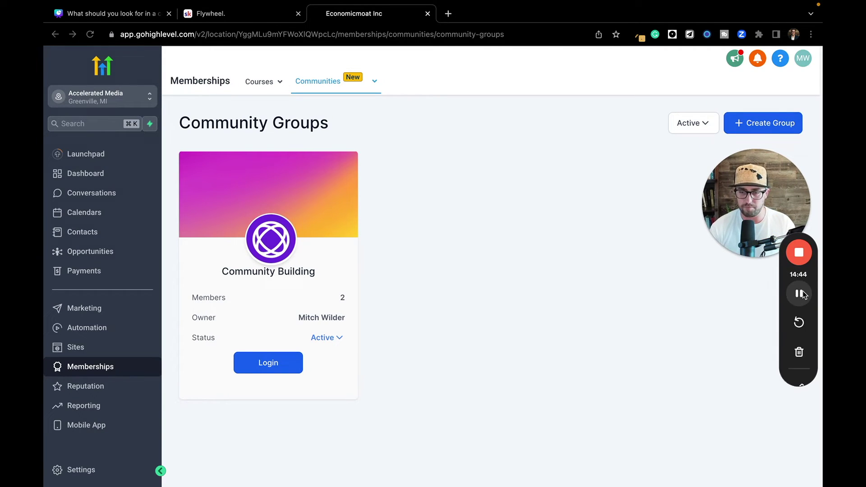
pyautogui.moveTo(805, 298); pyautogui.dragTo(69, 115)
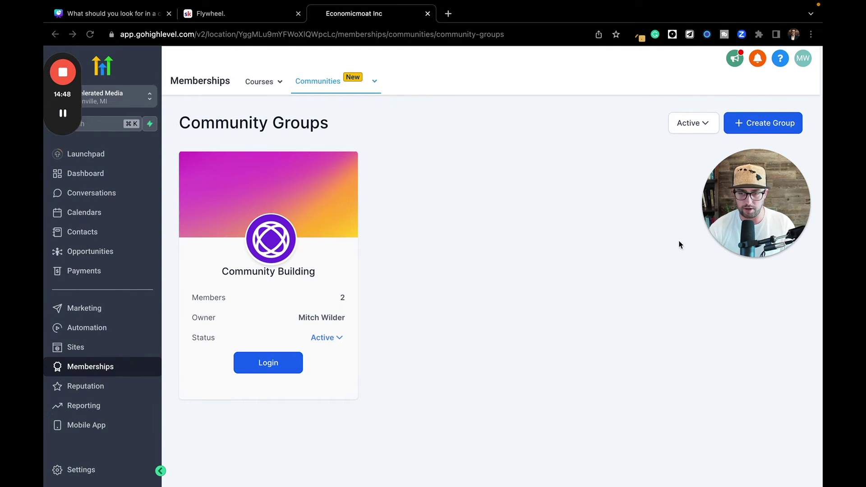
# Start a new community group and name it "This is a test group".
pyautogui.click(772, 123)
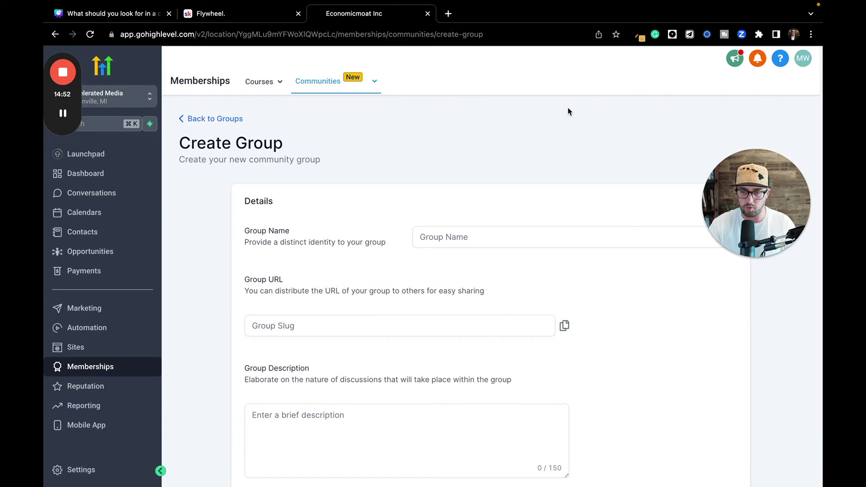
pyautogui.click(464, 240)
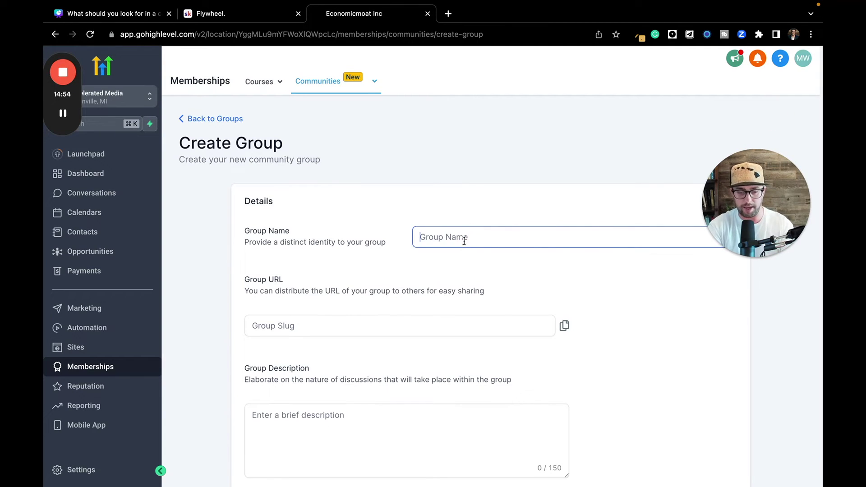
pyautogui.write('This is a tes')
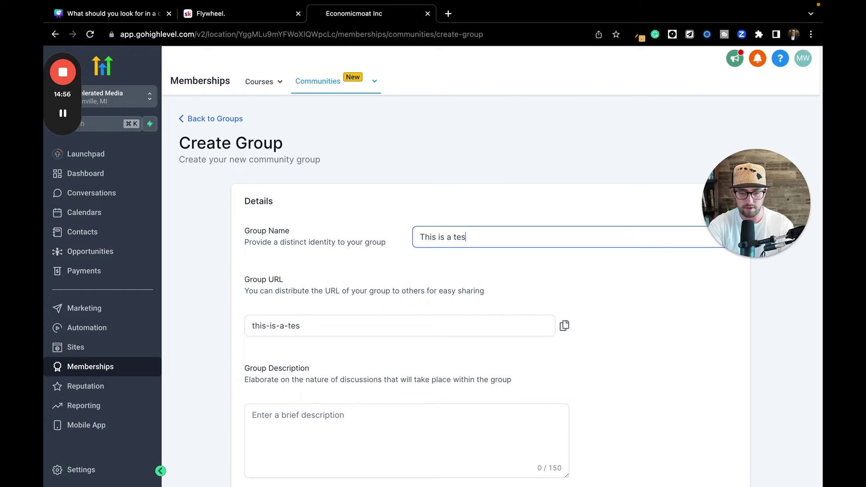
pyautogui.write('t group')
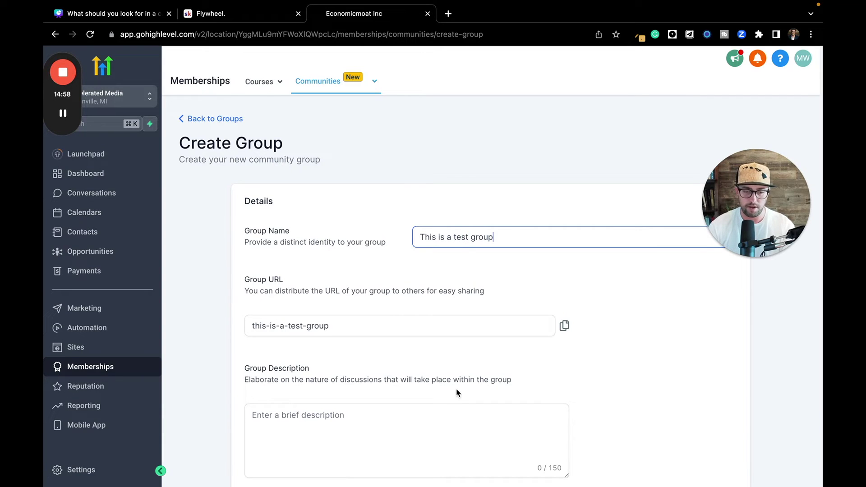
# Look over the branding options and try to create the group without a description.
pyautogui.scroll(-7, 456, 393)
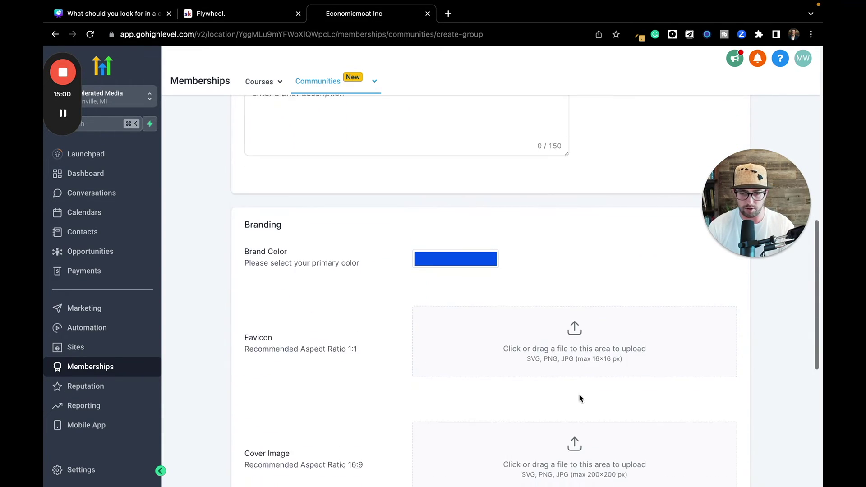
pyautogui.scroll(-7, 580, 398)
pyautogui.click(721, 409)
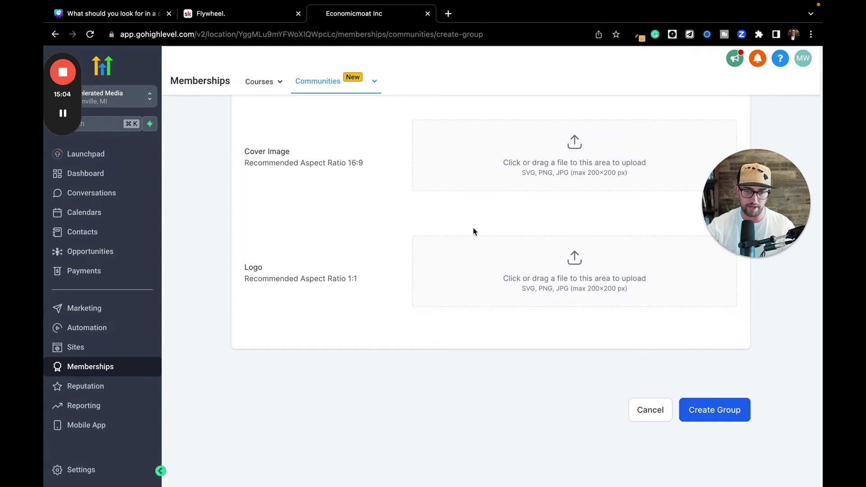
pyautogui.click(721, 408)
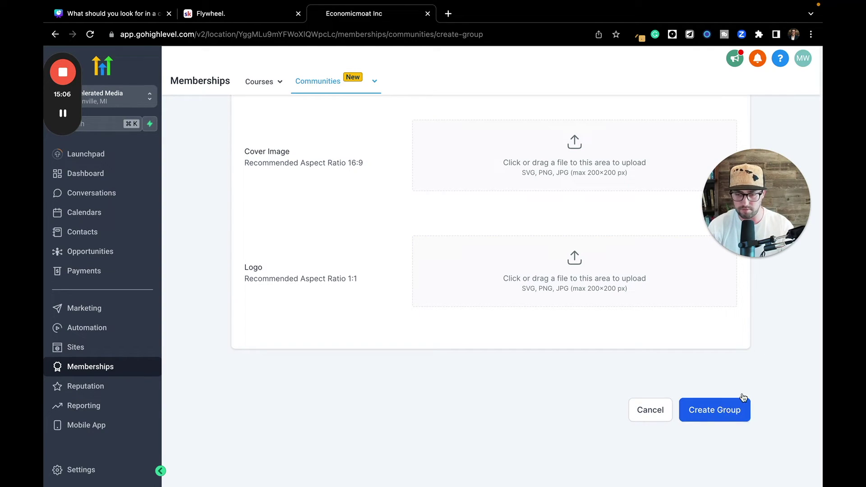
# Enter "This is a test" as the group description and create the group.
pyautogui.scroll(9, 325, 317)
pyautogui.click(326, 250)
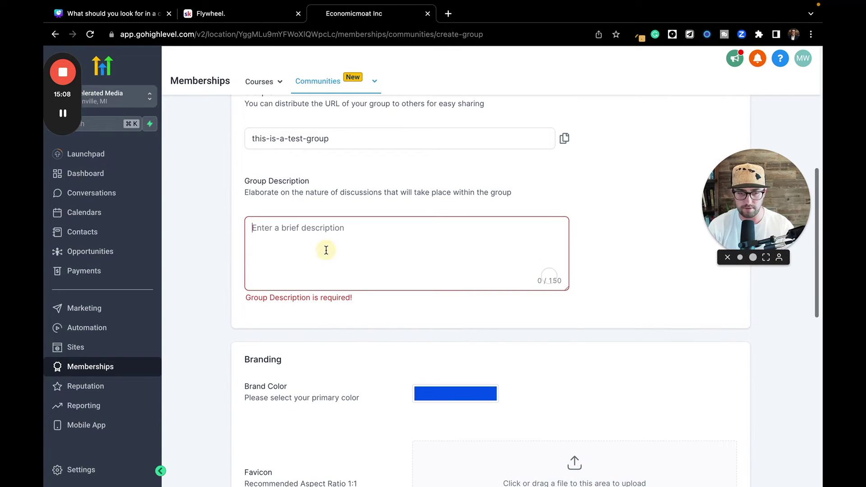
pyautogui.write('T')
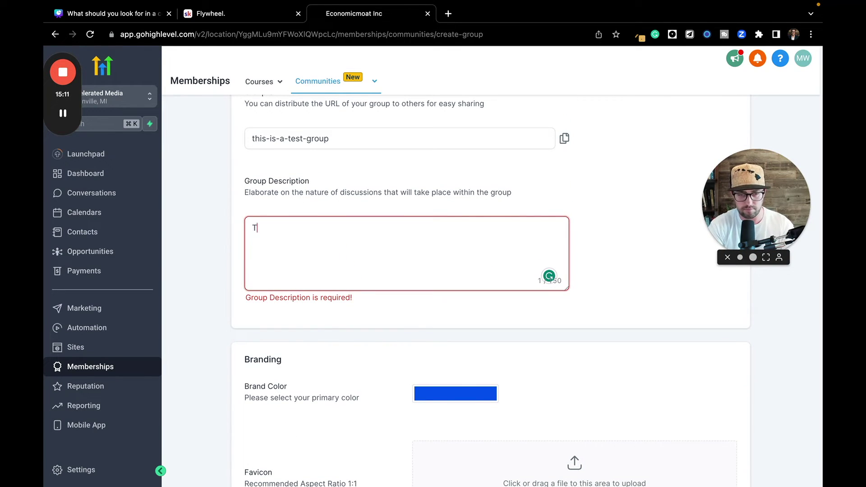
pyautogui.write('his is a test')
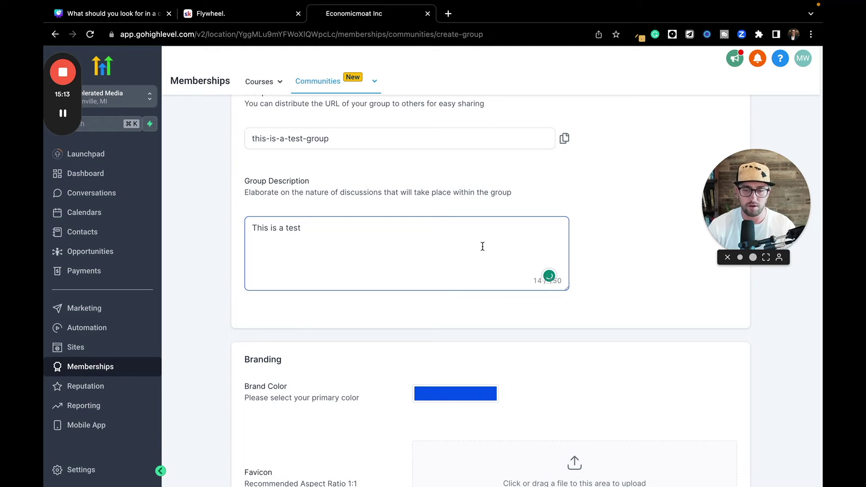
pyautogui.scroll(-10, 650, 349)
pyautogui.click(717, 410)
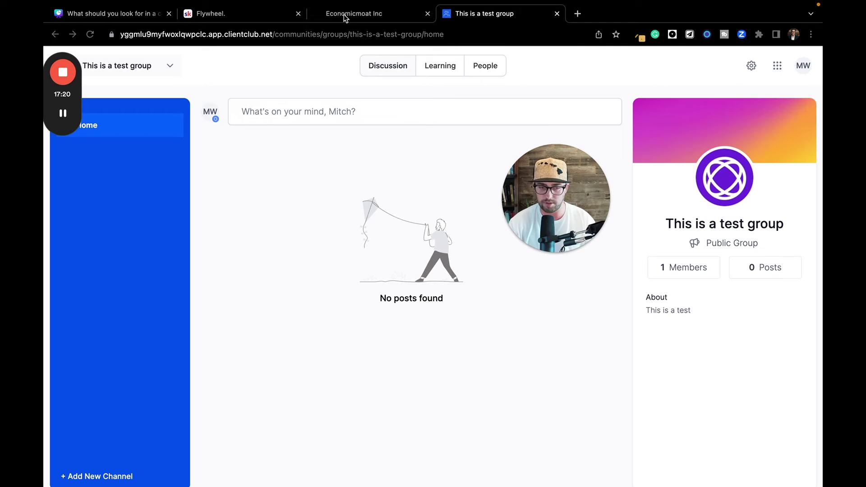
# Go back to the community groups, log in to the Community Building group and view its Main channel.
pyautogui.click(345, 13)
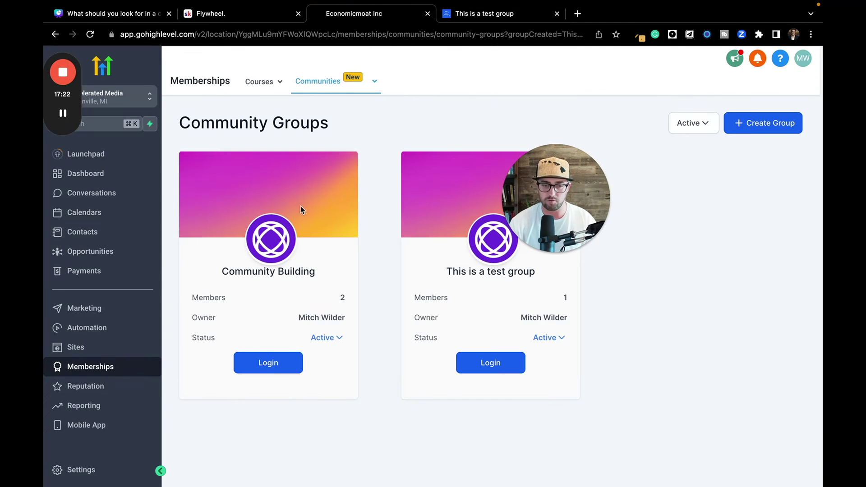
pyautogui.click(275, 363)
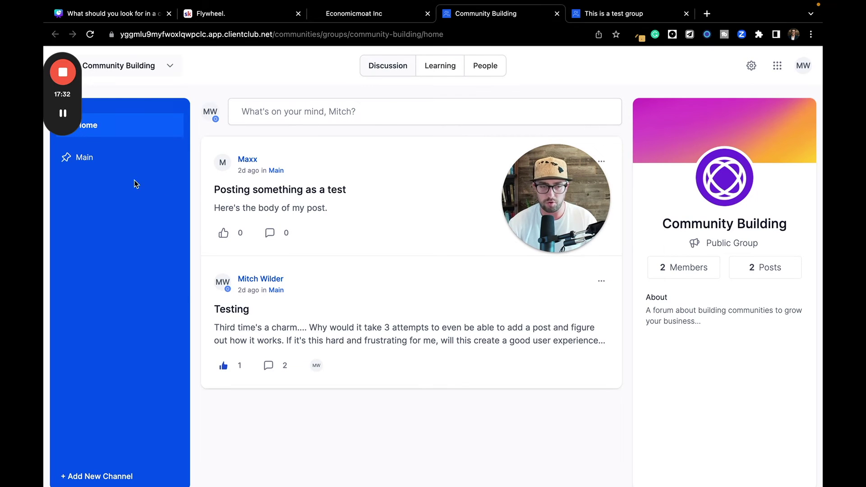
pyautogui.click(90, 163)
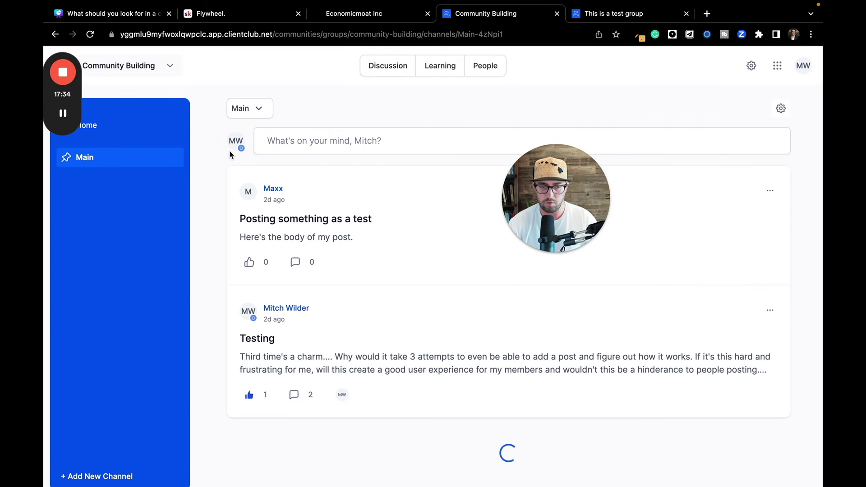
# Switch back to the Flywheel community feed on Skool.
pyautogui.click(227, 14)
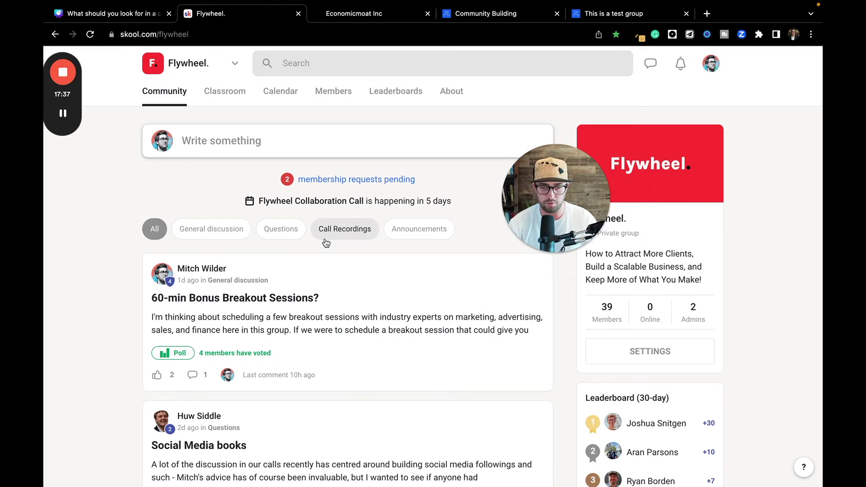
pyautogui.moveTo(548, 200); pyautogui.dragTo(655, 185)
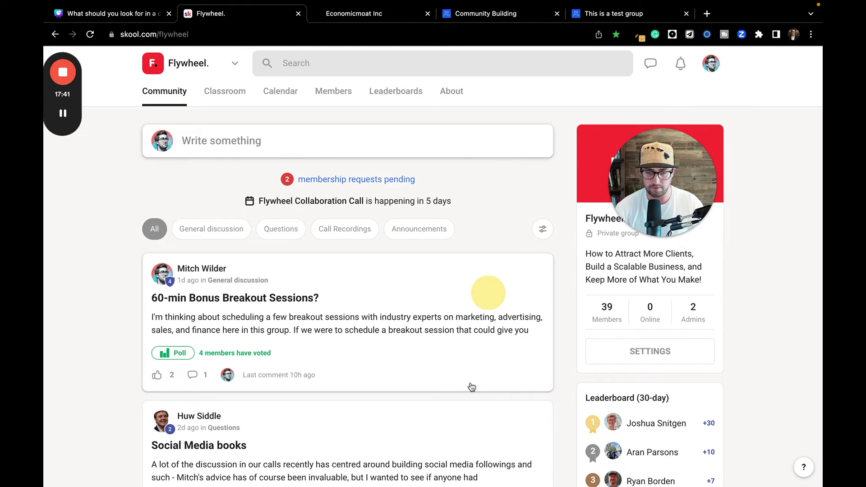
# Start a new post in the Flywheel feed and look over the composer's category, attachment and email options.
pyautogui.click(402, 142)
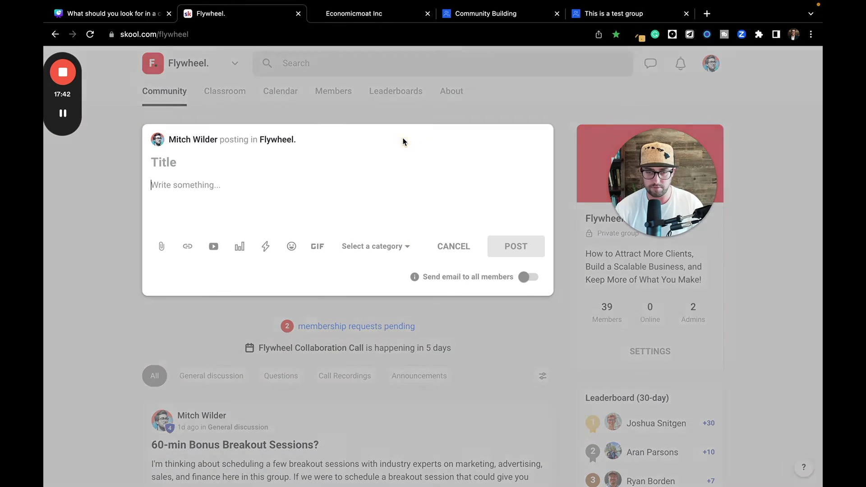
pyautogui.click(400, 252)
pyautogui.click(508, 105)
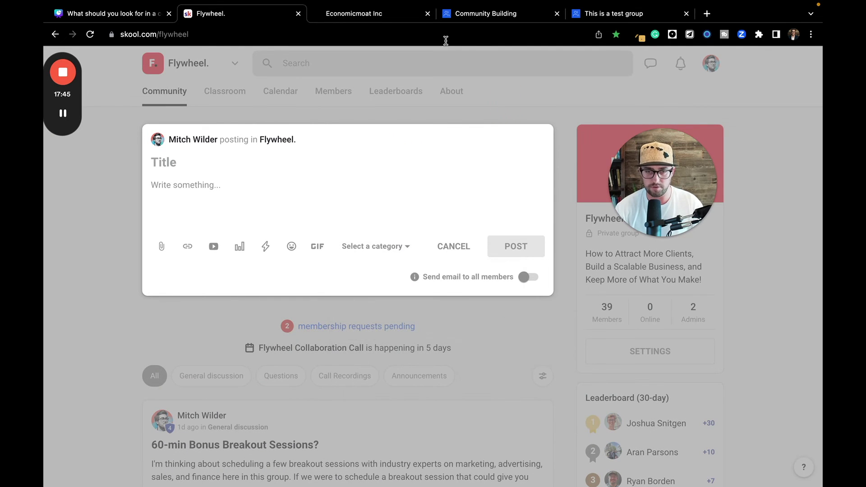
# Switch to the Community Building group, view the post "Posting something as a test" with its comment options, and close it.
pyautogui.click(486, 13)
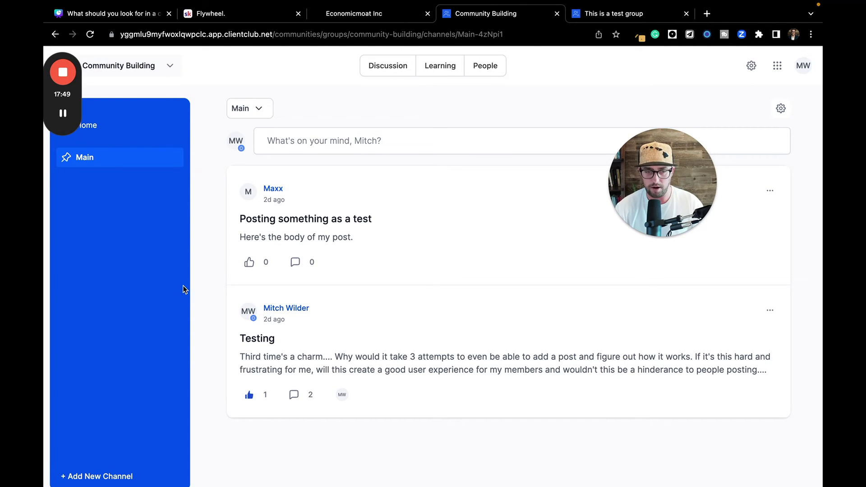
pyautogui.click(369, 221)
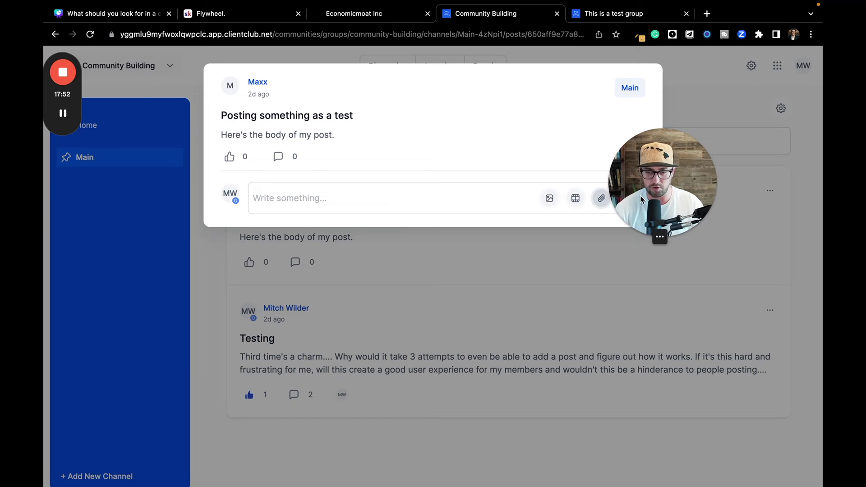
pyautogui.moveTo(663, 194); pyautogui.dragTo(740, 186)
pyautogui.click(389, 320)
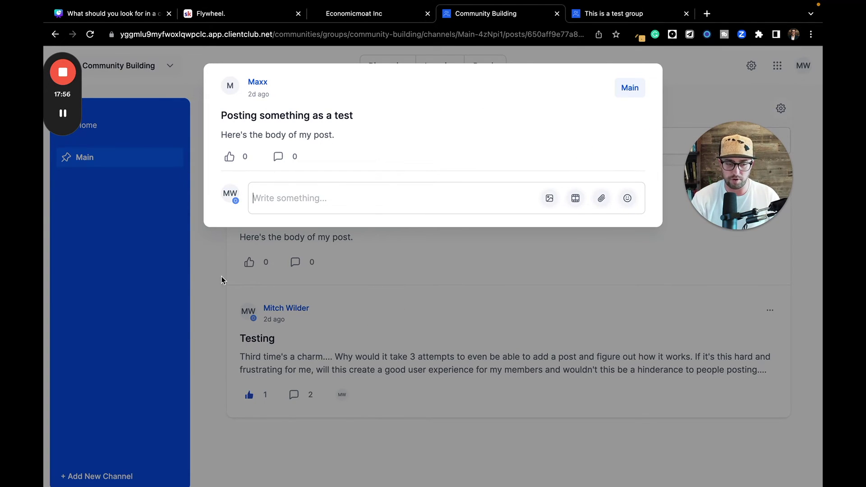
pyautogui.moveTo(753, 152); pyautogui.dragTo(766, 221)
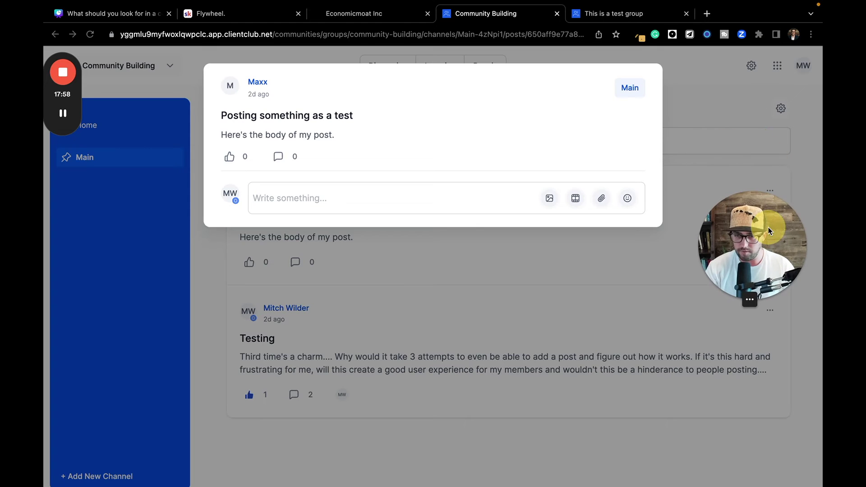
pyautogui.moveTo(74, 120)
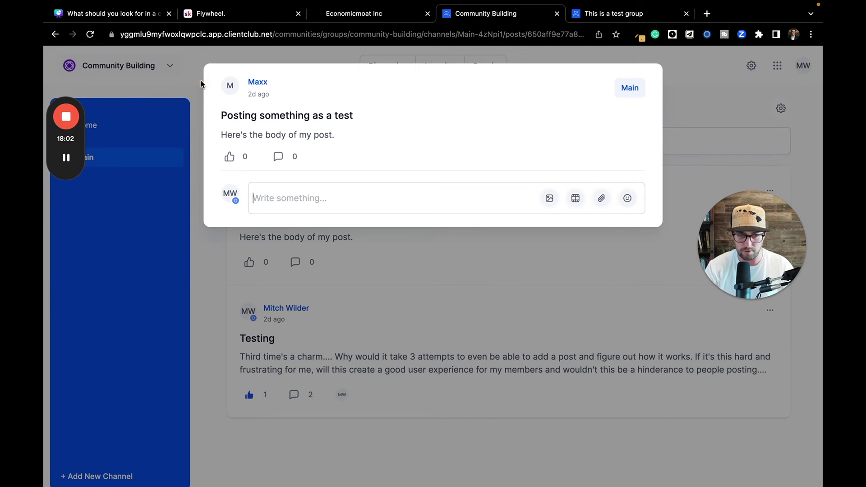
pyautogui.click(709, 108)
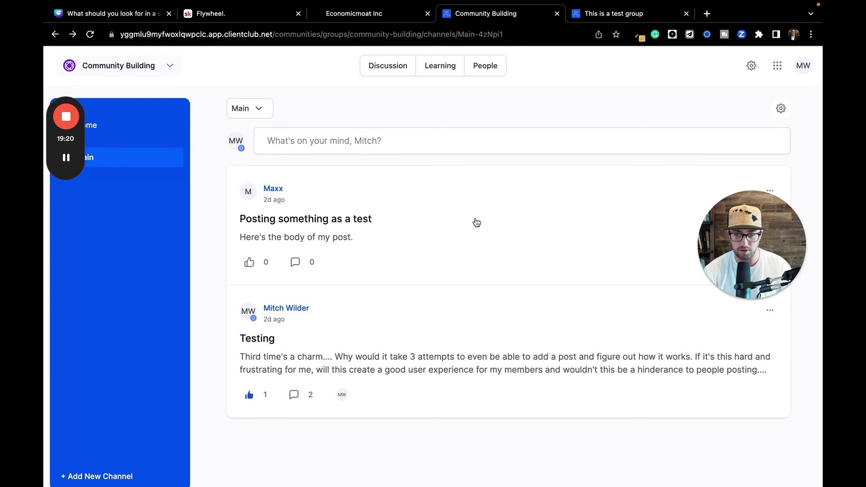
# View the Community Building group's Home feed and its Learning area.
pyautogui.click(101, 130)
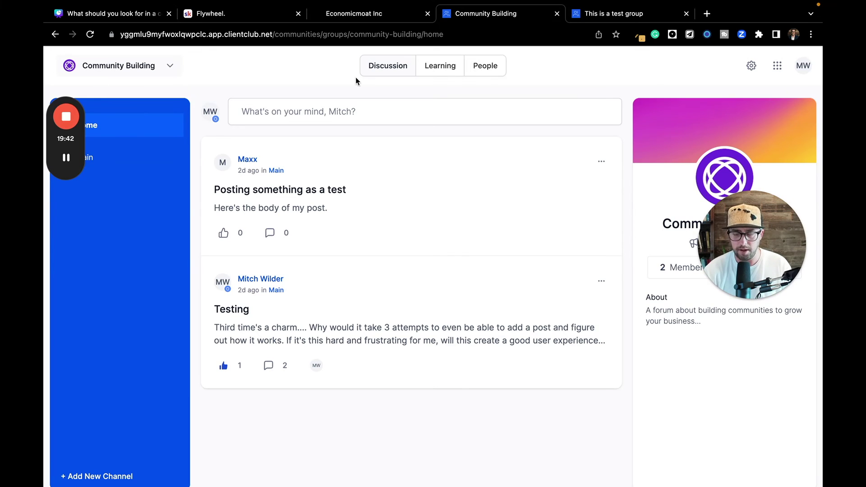
pyautogui.click(448, 67)
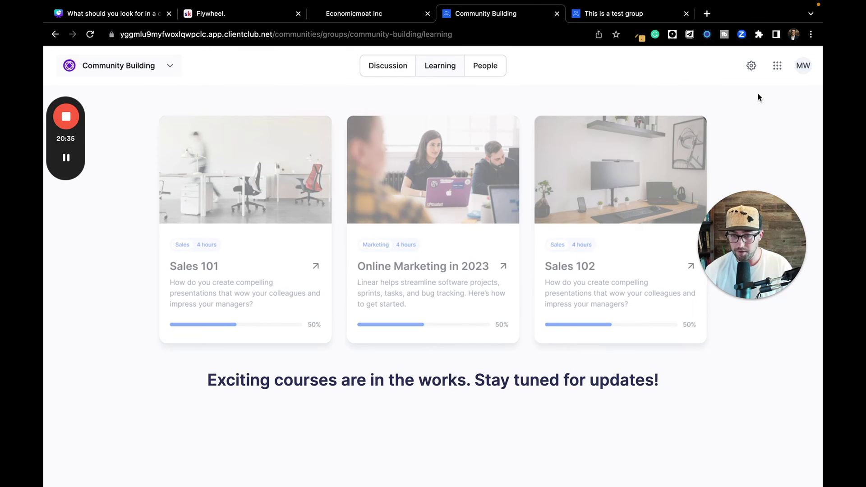
# Switch to HighLevel, open the Membership product under course products and examine its outline of Training, Additional Content and Resources.
pyautogui.click(375, 13)
pyautogui.moveTo(268, 92)
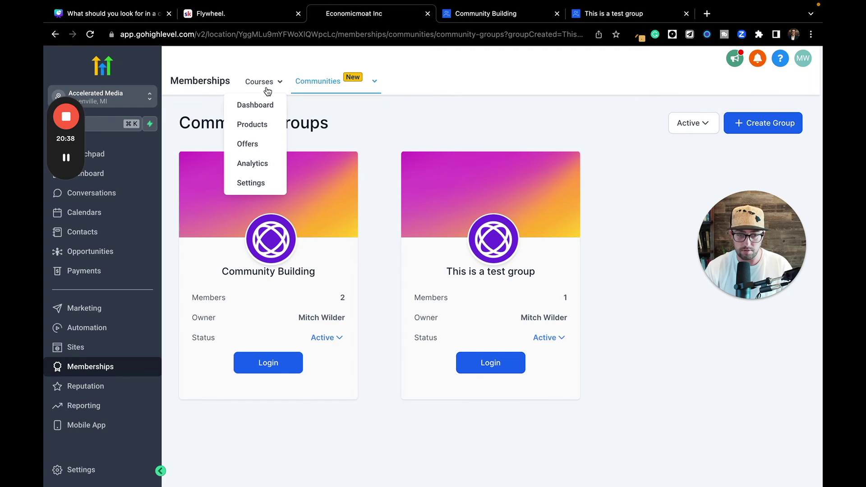
pyautogui.click(252, 124)
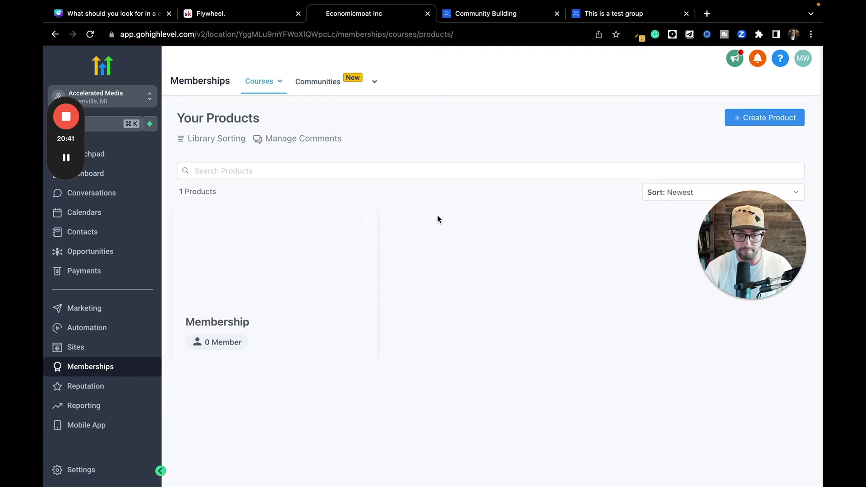
pyautogui.click(345, 270)
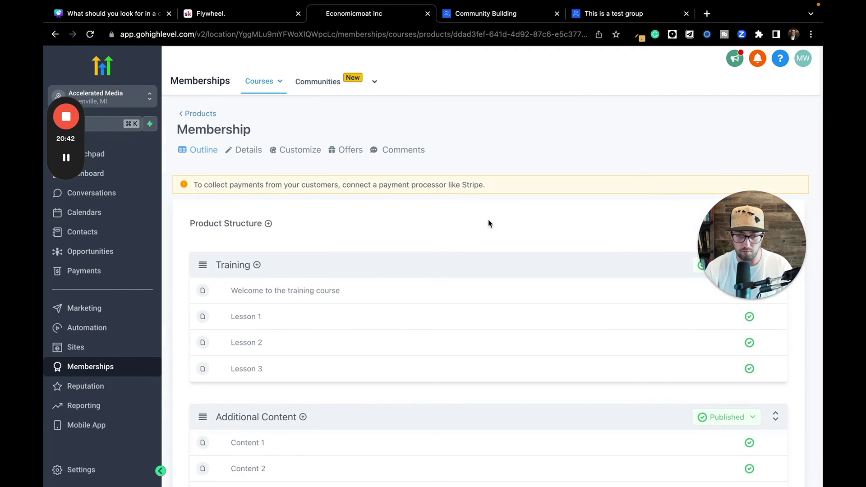
pyautogui.scroll(-3, 488, 220)
pyautogui.scroll(-2, 488, 219)
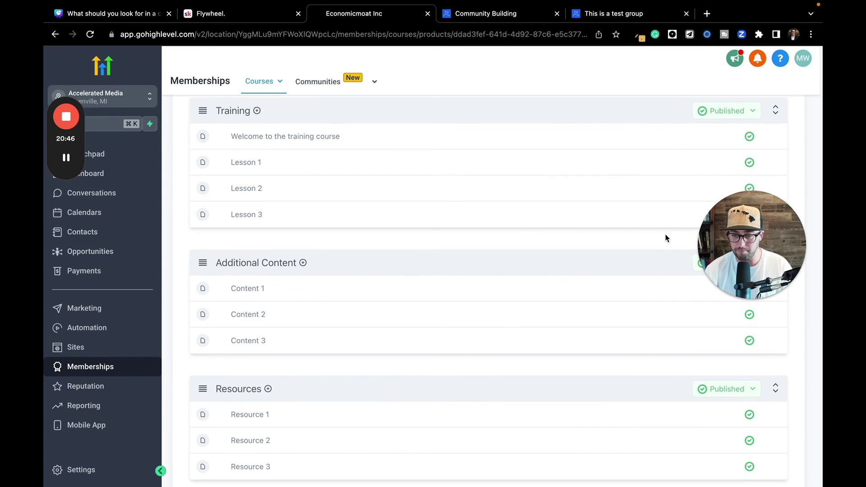
pyautogui.scroll(3, 573, 224)
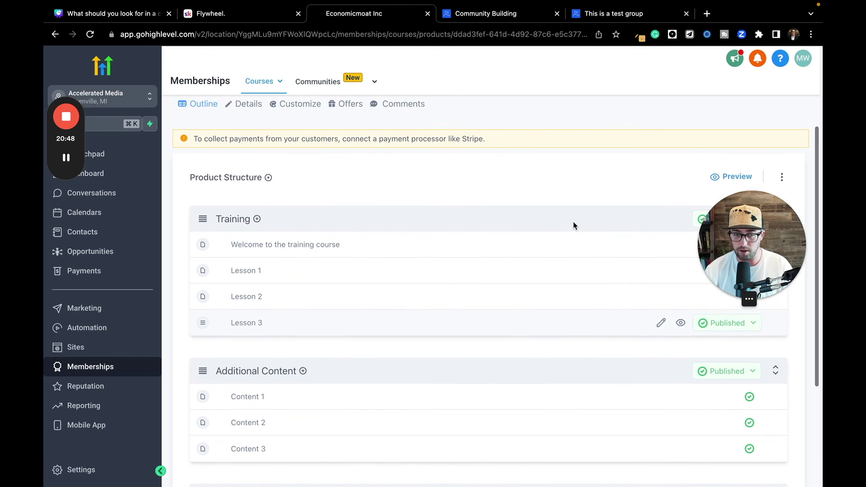